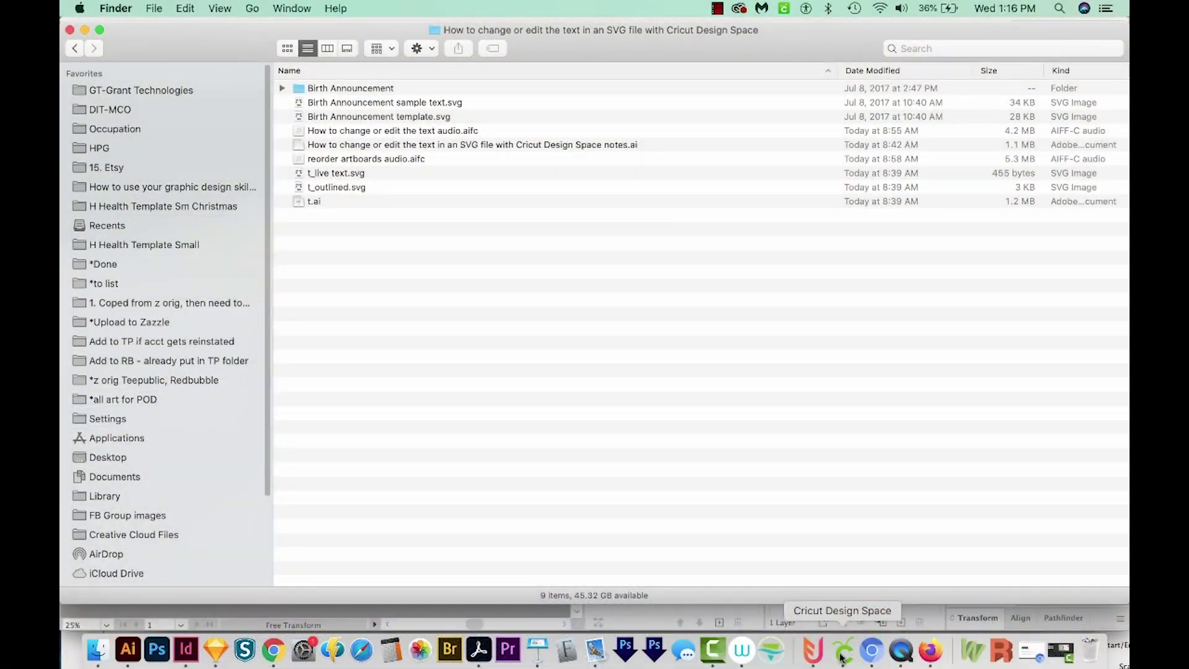
# Step: Launch Cricut Design Space and maximise its window to fill the screen
pyautogui.click(842, 651)
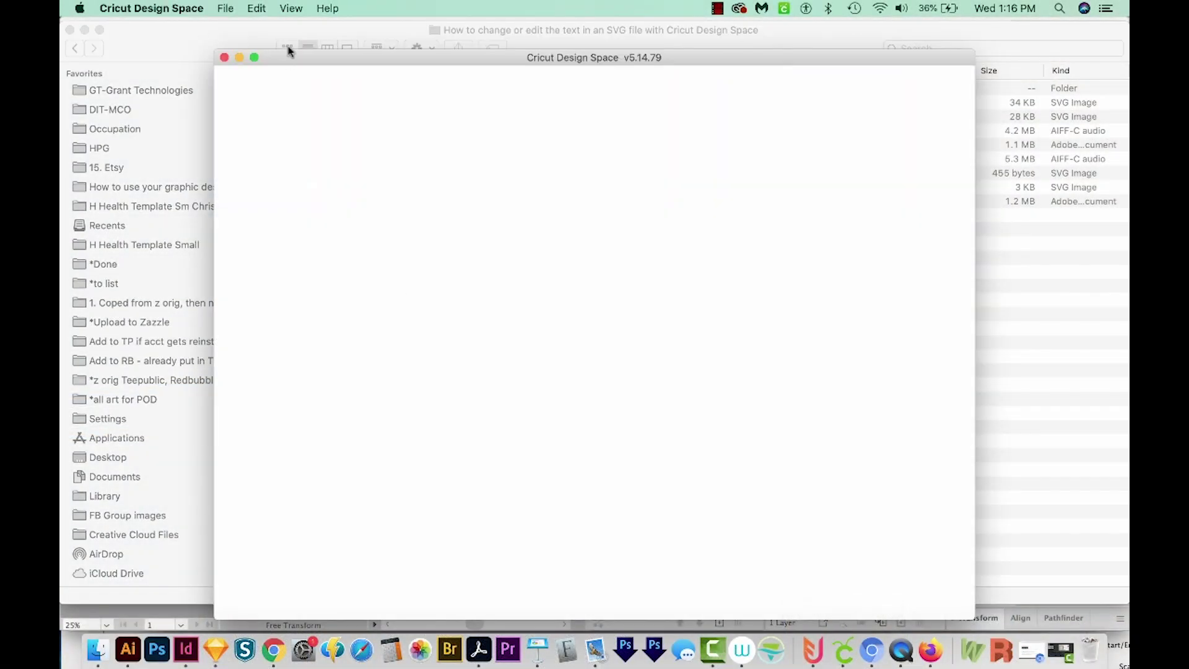
pyautogui.moveTo(309, 62); pyautogui.dragTo(153, 33)
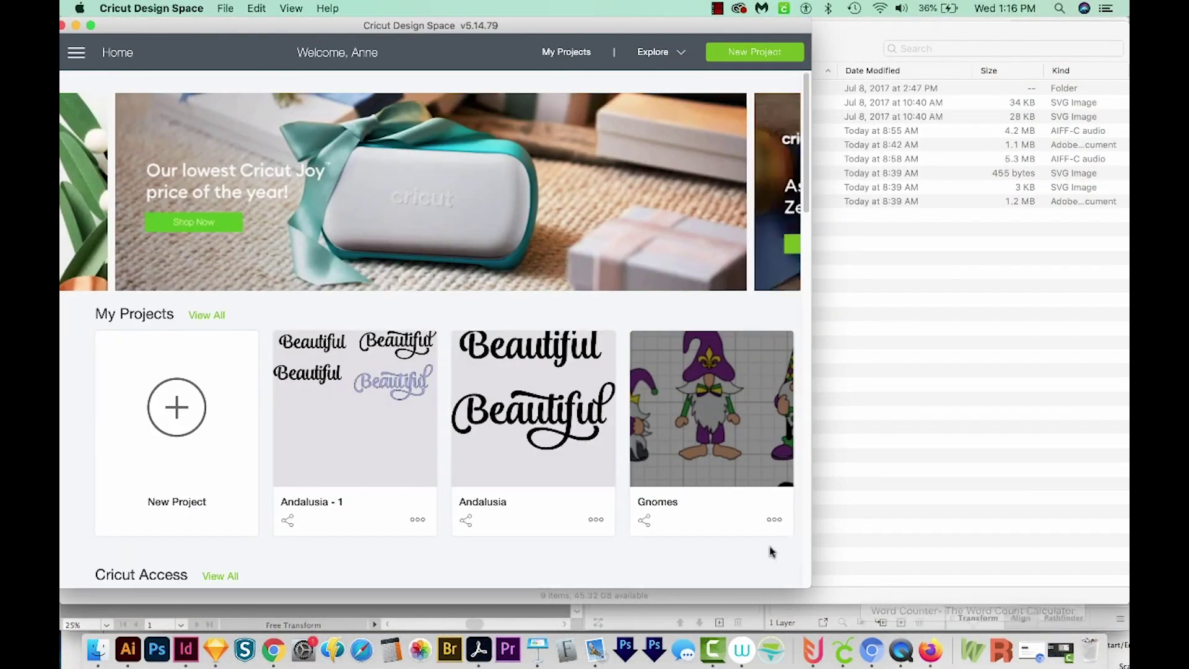
pyautogui.moveTo(812, 582); pyautogui.dragTo(1128, 627)
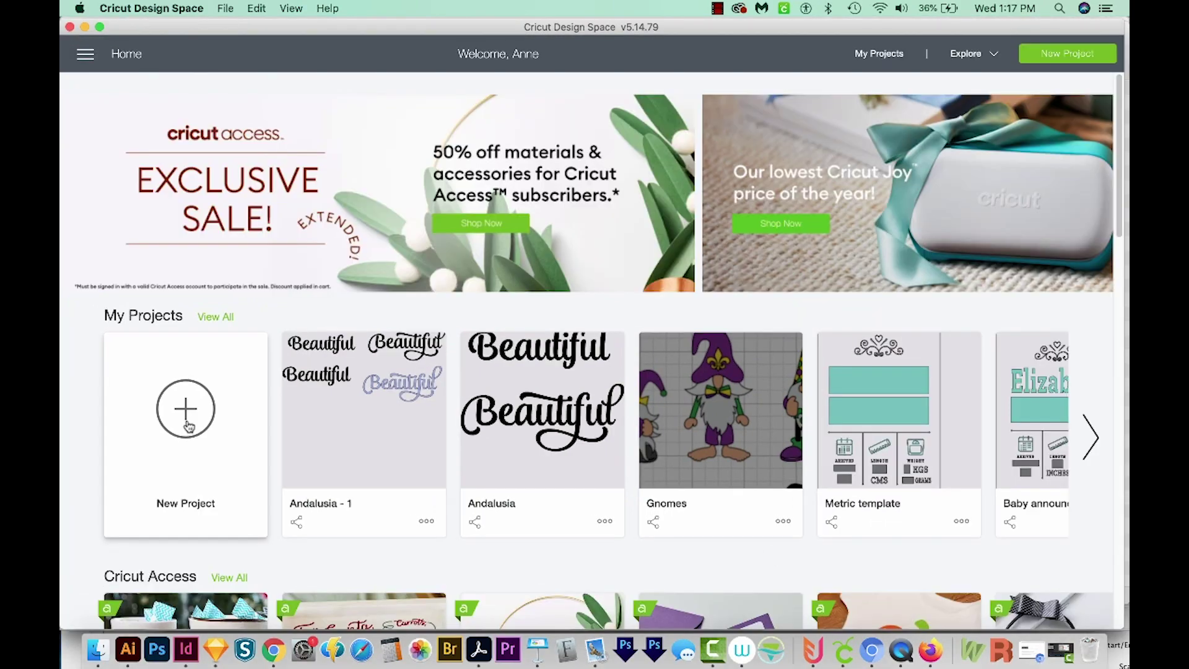
# Step: Start a new blank project and browse for an image to upload
pyautogui.click(186, 418)
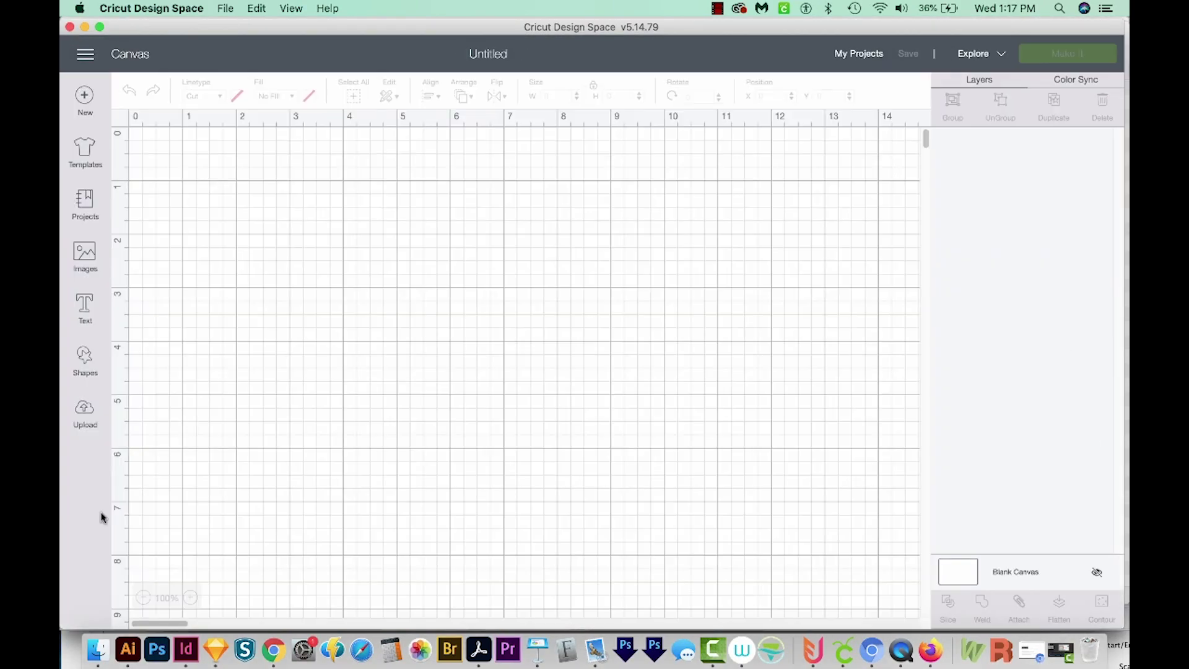
pyautogui.click(86, 423)
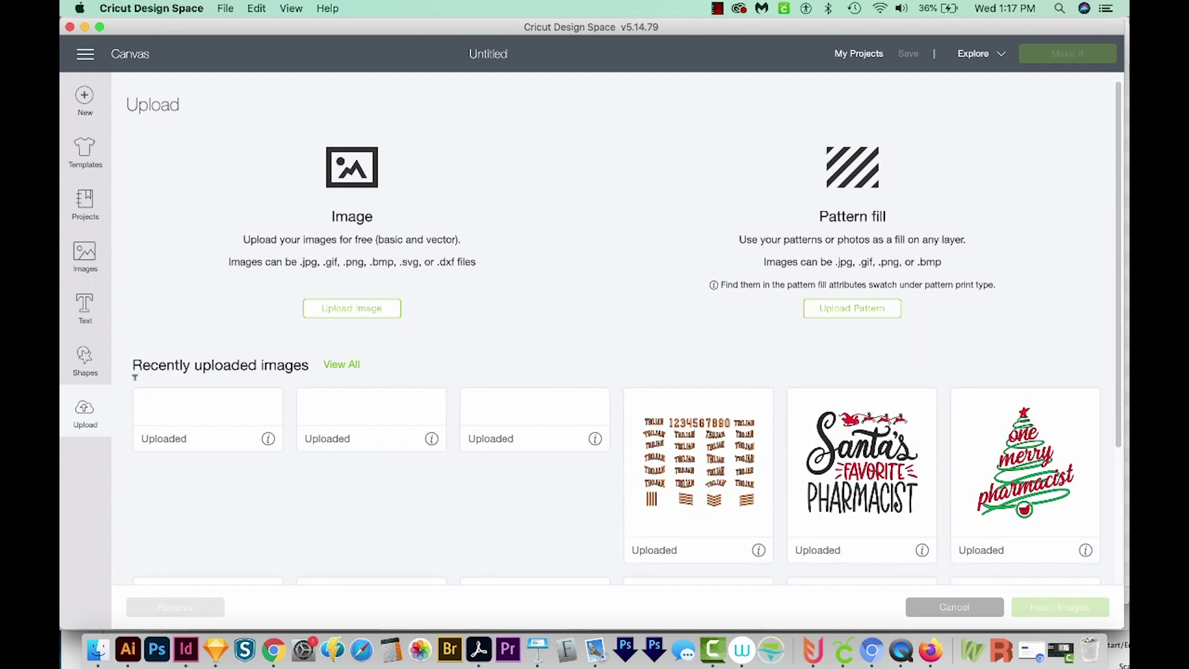
pyautogui.click(337, 308)
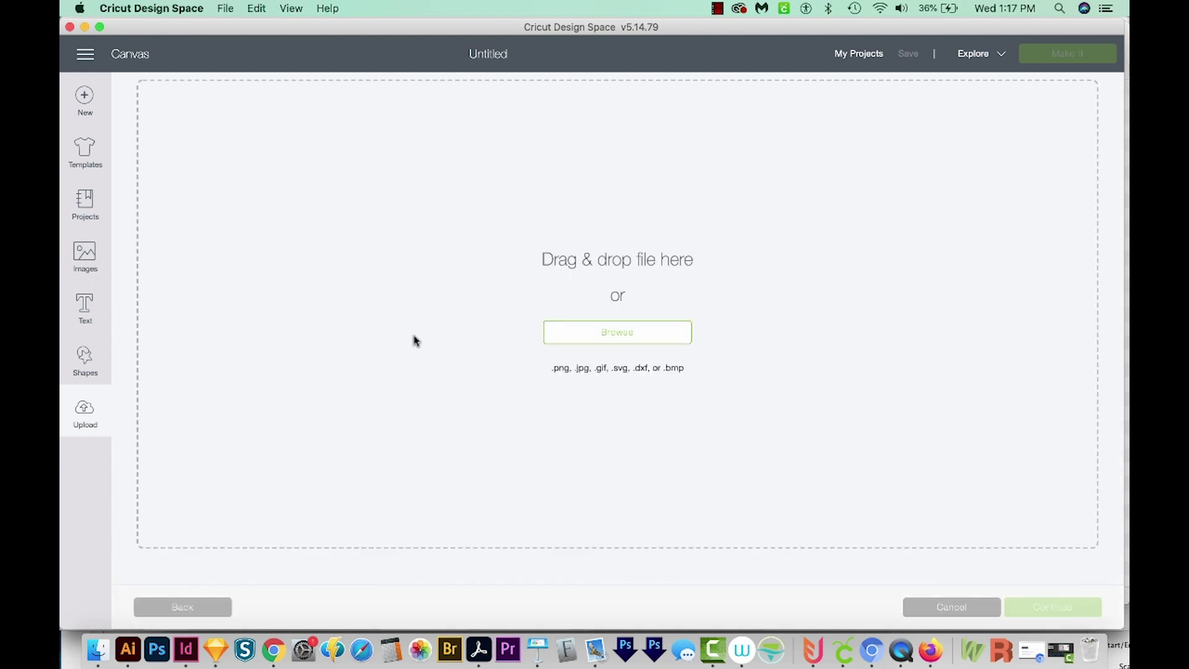
pyautogui.click(618, 347)
pyautogui.click(553, 270)
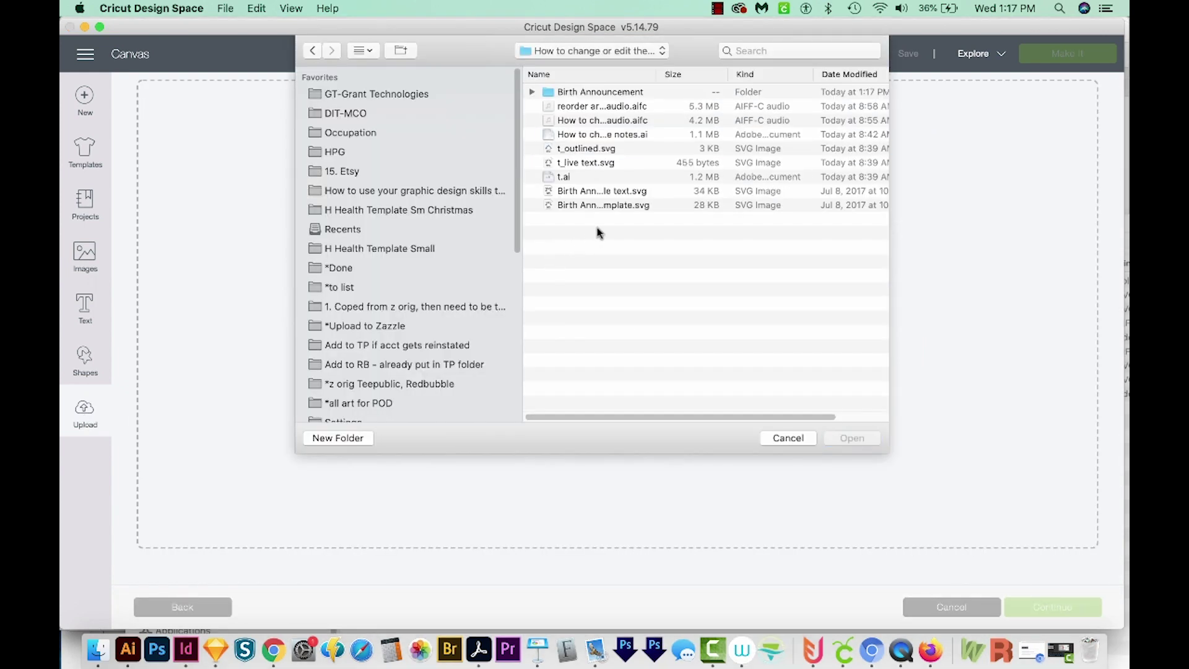
# Step: Upload t_live text.svg despite its unsupported text, save it and insert it
pyautogui.click(586, 163)
pyautogui.click(852, 438)
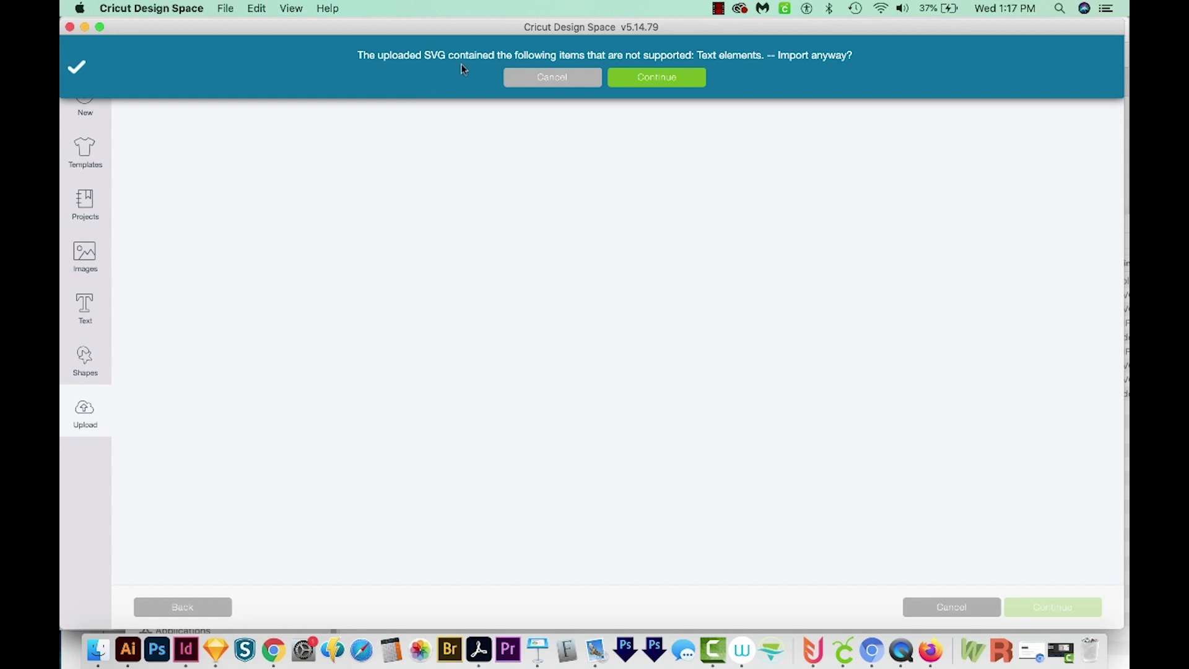
pyautogui.click(664, 81)
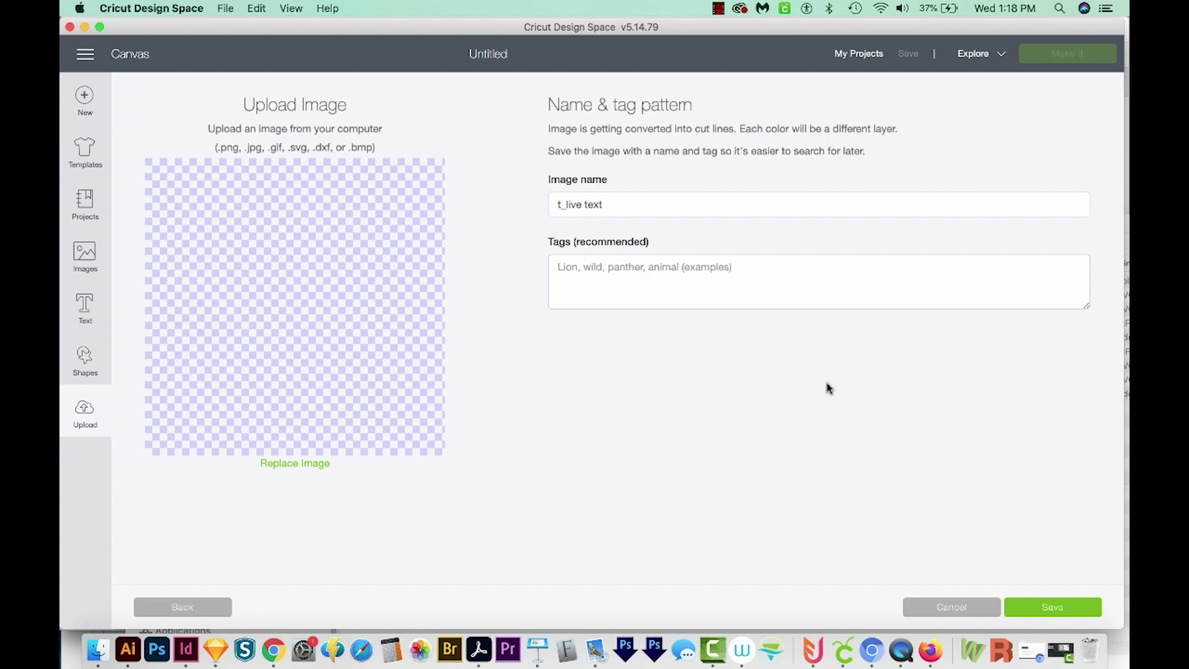
pyautogui.click(1062, 615)
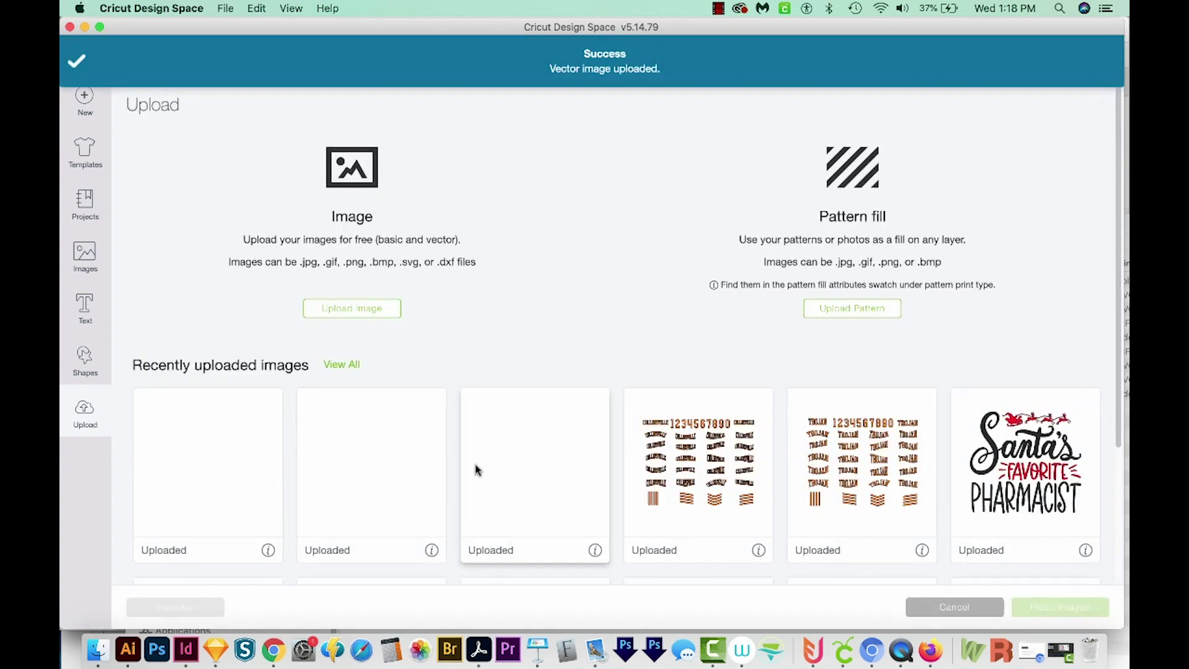
pyautogui.click(229, 473)
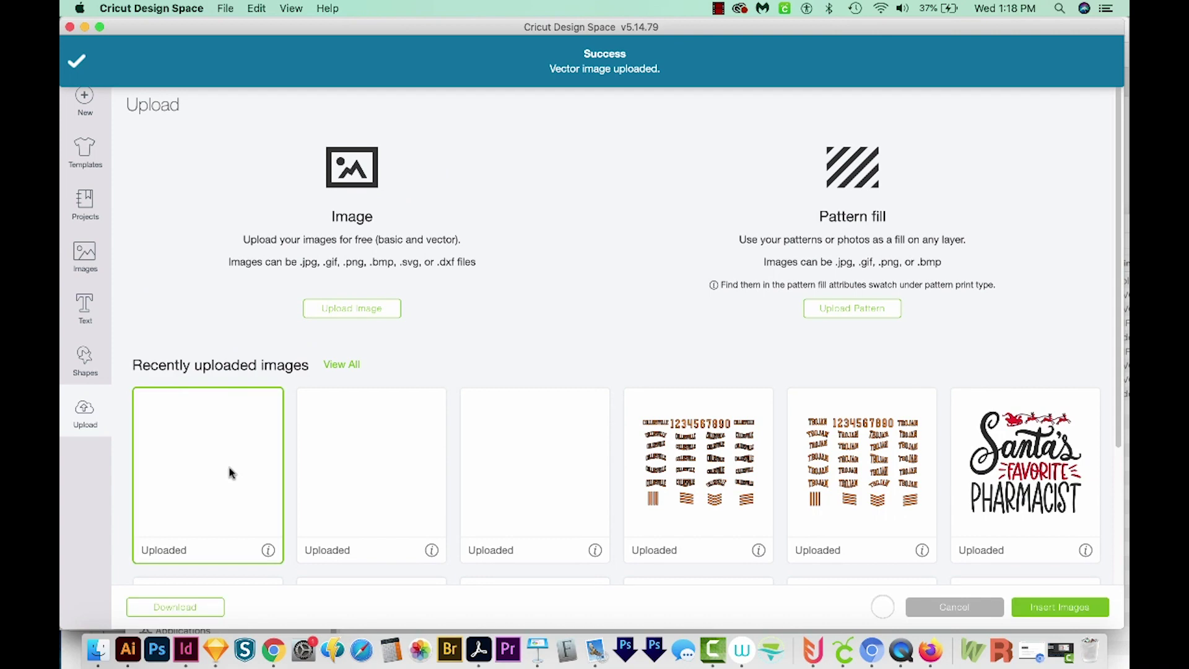
pyautogui.click(1061, 607)
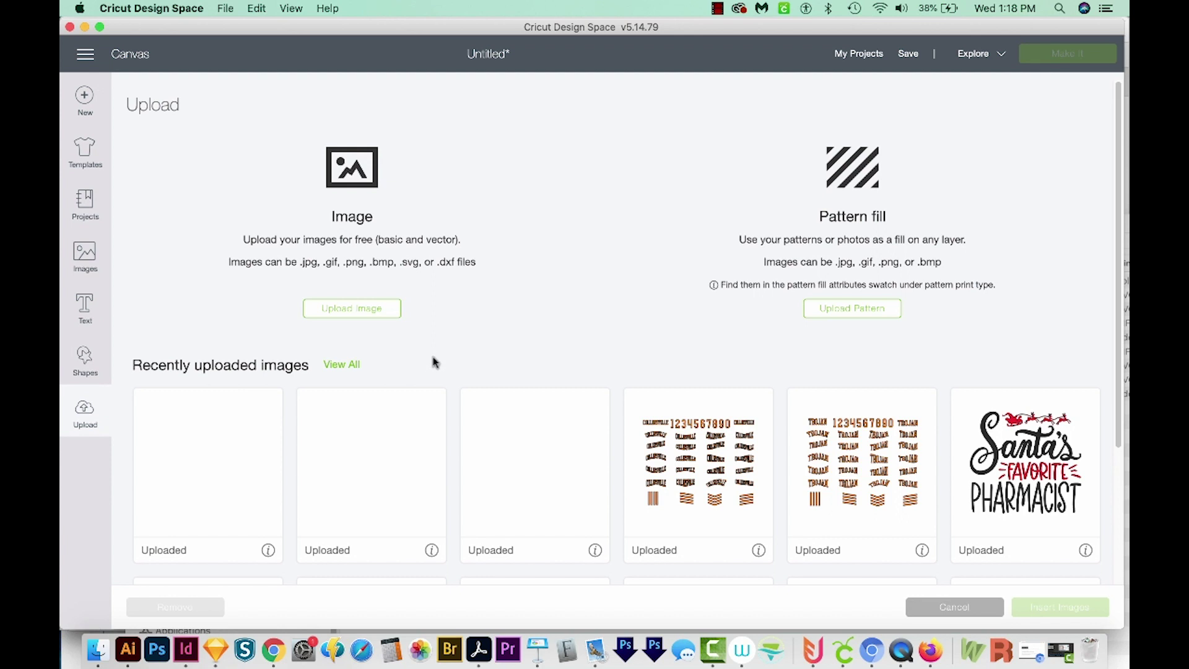
# Step: Upload the SVG from Birth Announcement > Sample text, save it and insert it onto the canvas
pyautogui.click(351, 313)
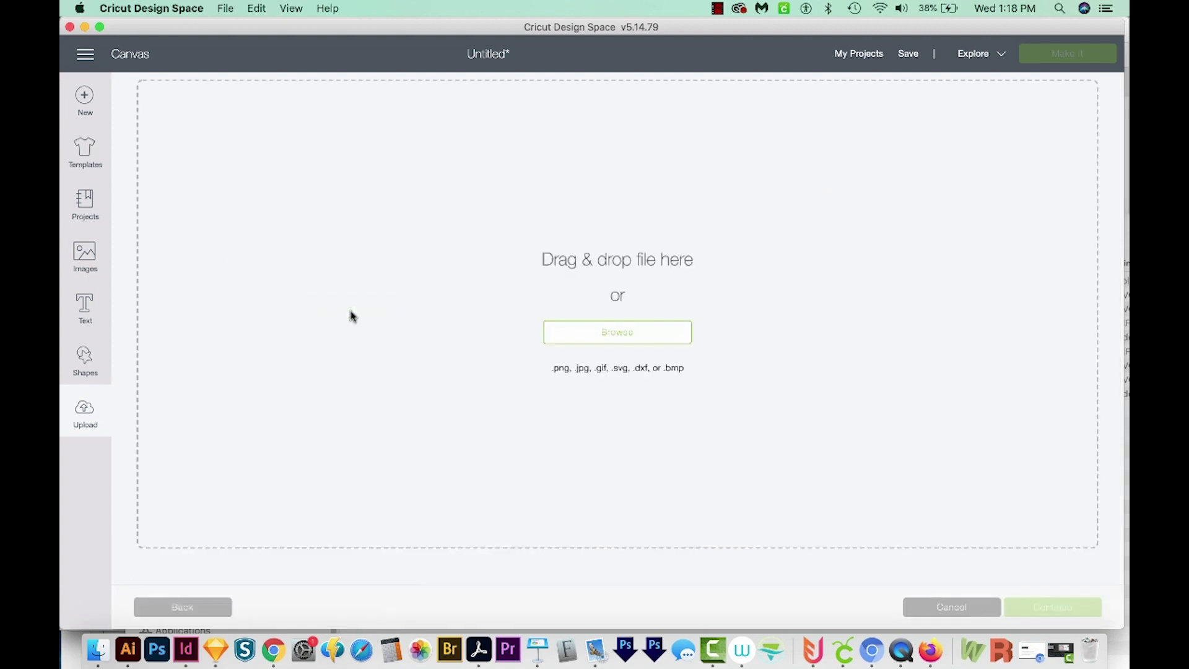
pyautogui.click(620, 336)
pyautogui.doubleClick(588, 97)
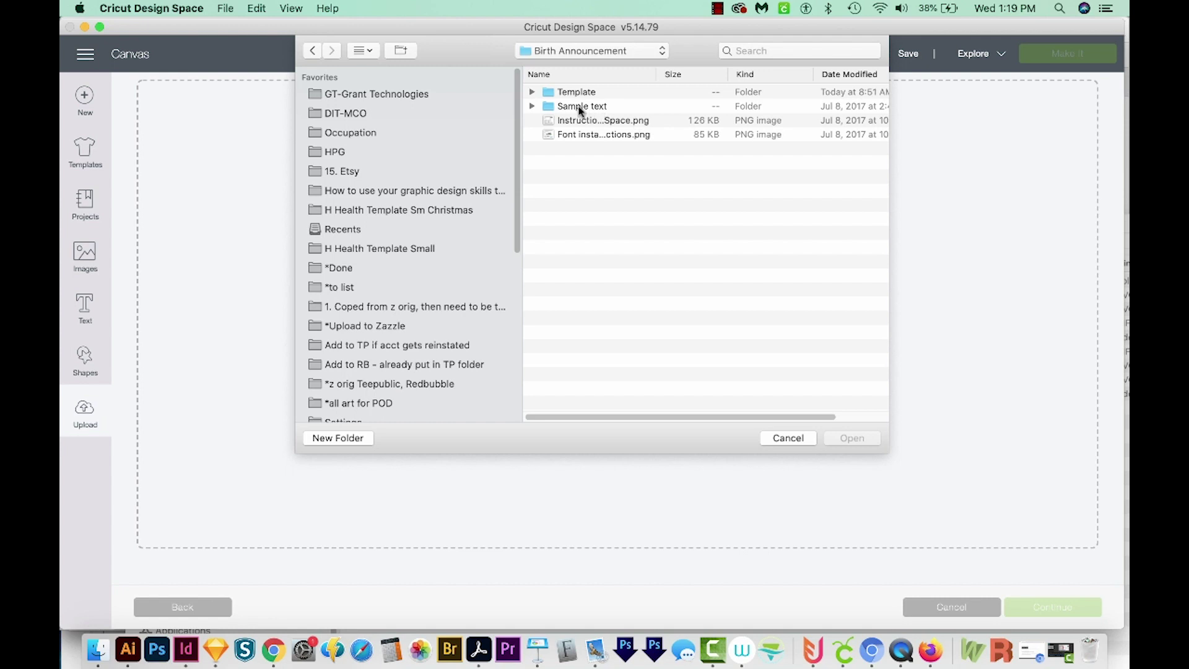
pyautogui.click(578, 106)
pyautogui.click(642, 149)
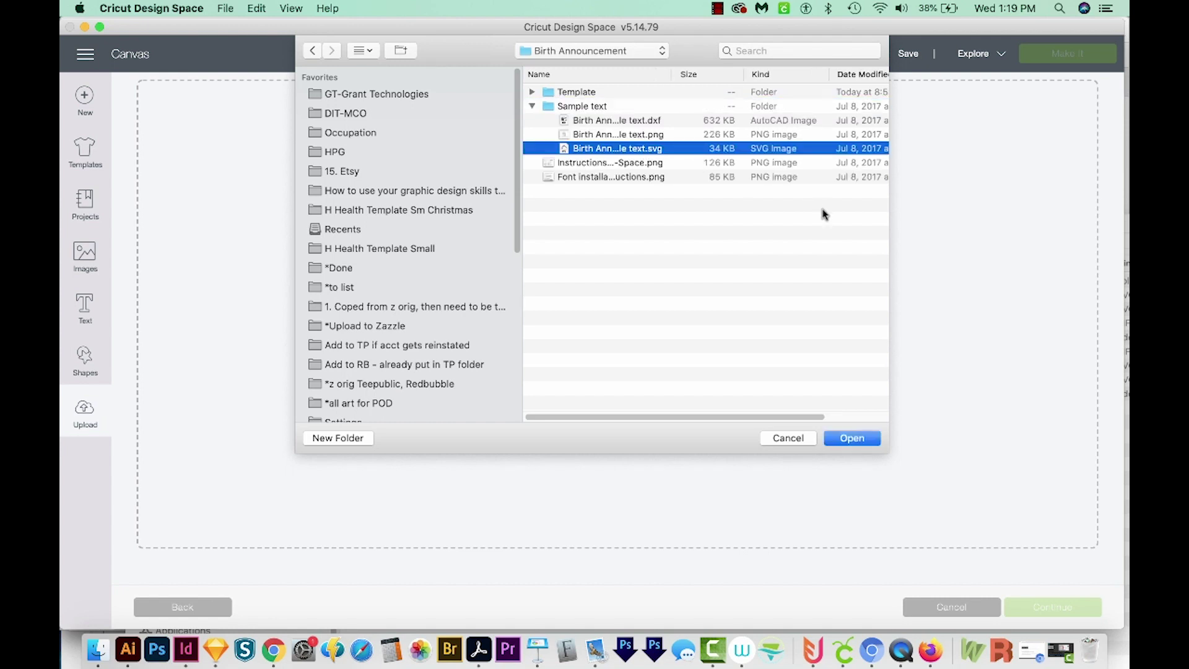
pyautogui.click(853, 439)
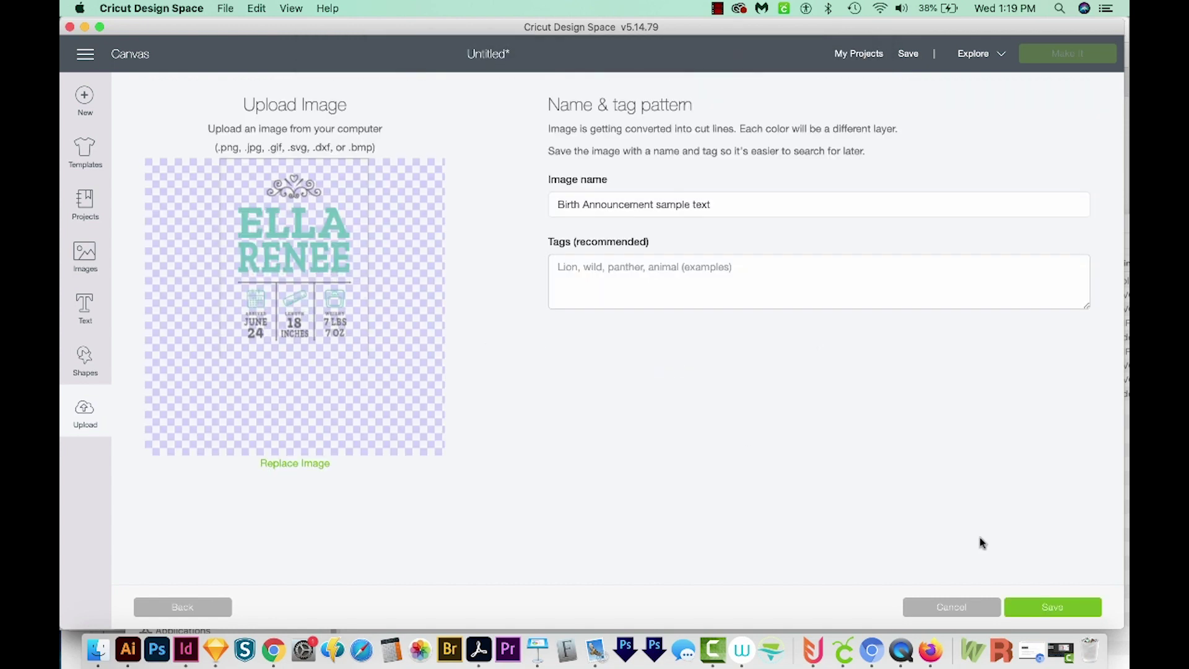
pyautogui.click(1076, 613)
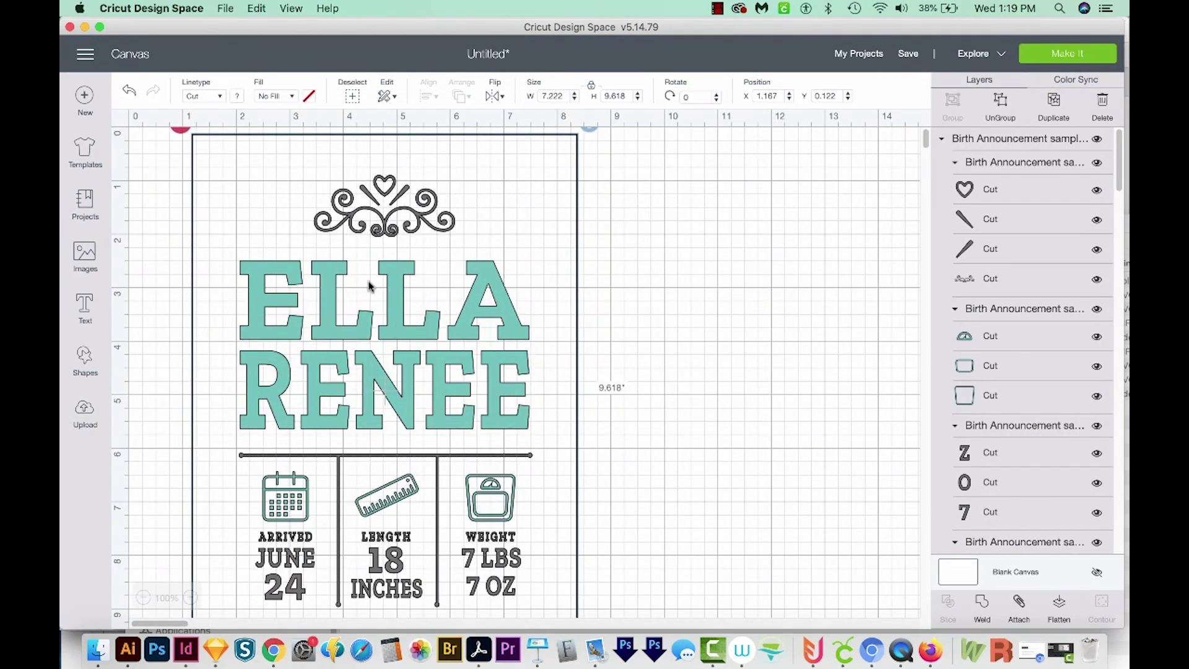
# Step: Zoom out to 75%, lower the design slightly, then add and delete a trial EVA text
pyautogui.click(144, 598)
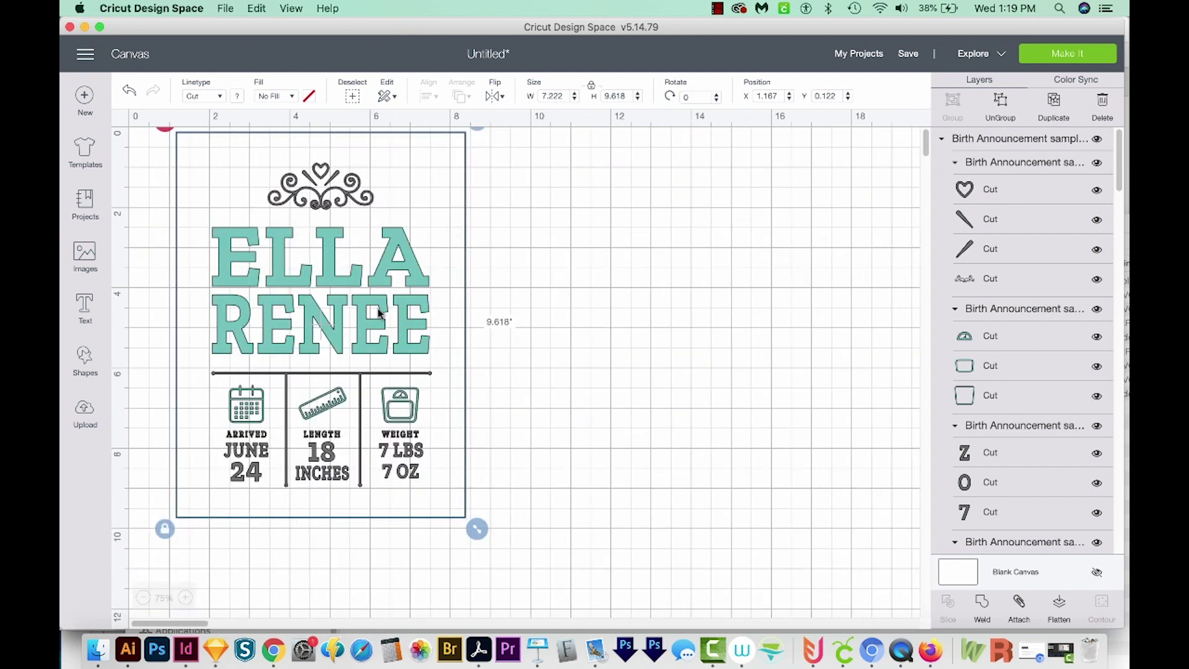
pyautogui.moveTo(368, 318); pyautogui.dragTo(366, 341)
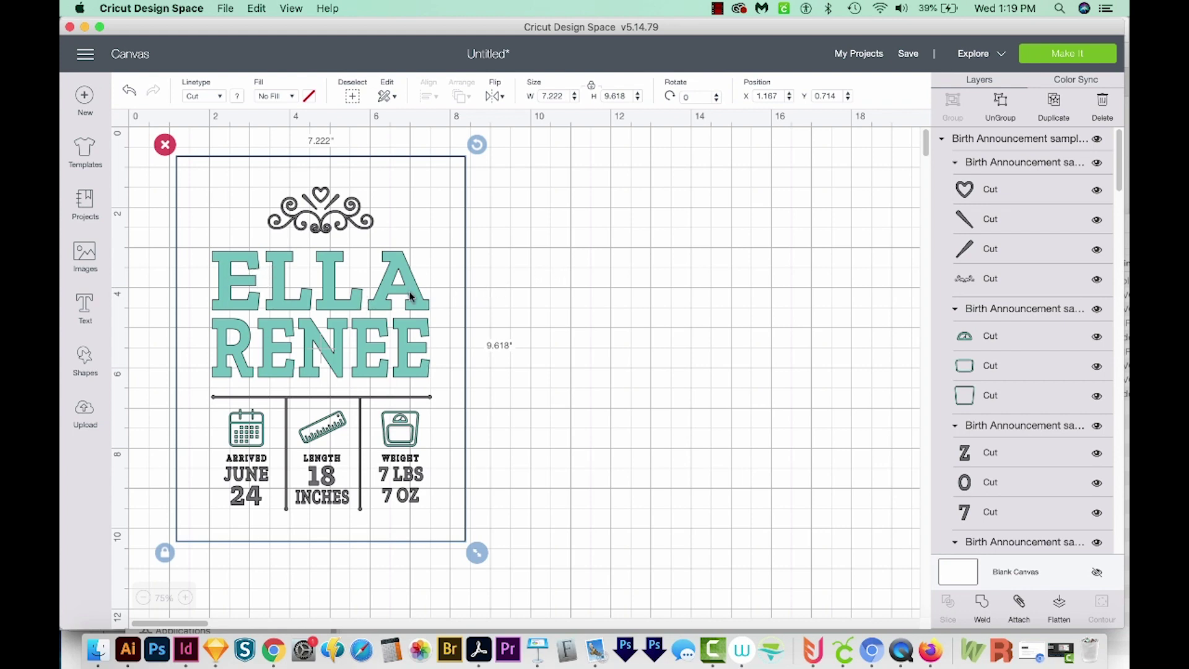
pyautogui.click(85, 305)
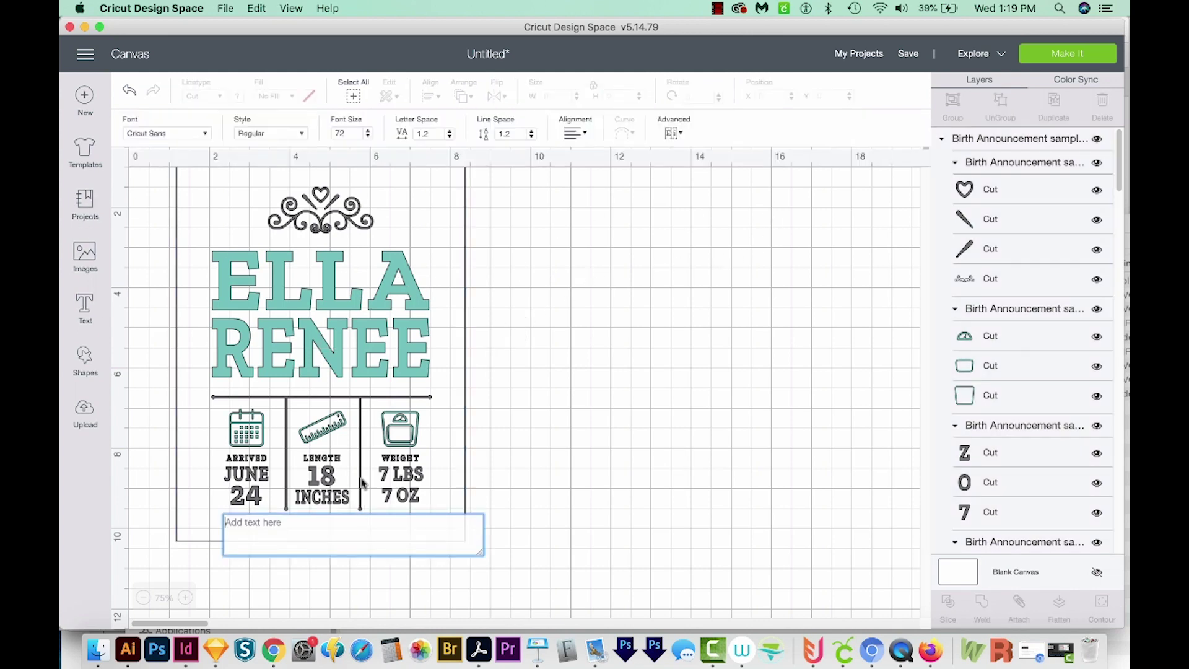
pyautogui.write('EVA')
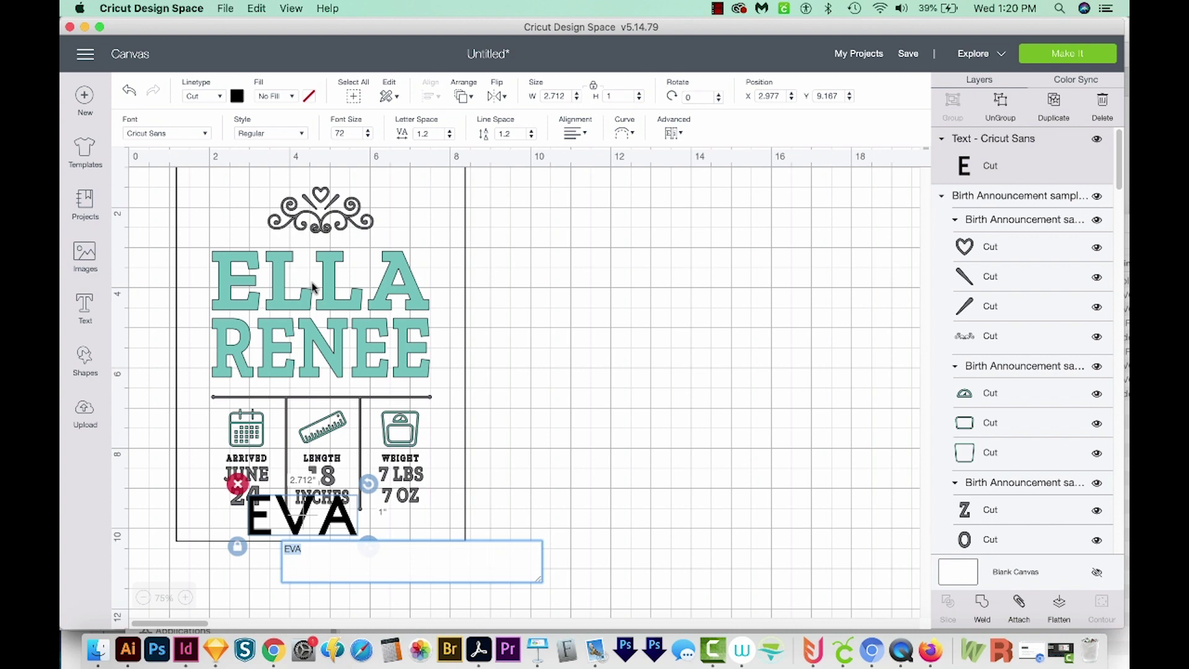
pyautogui.press('BackSpace')
pyautogui.click(556, 471)
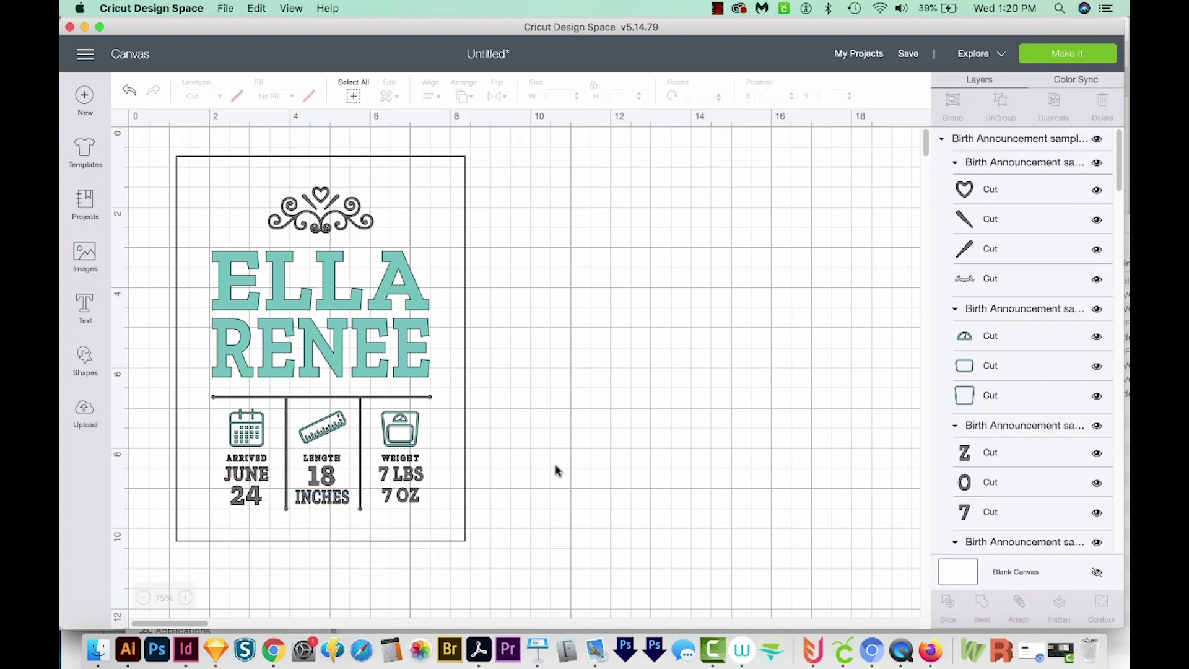
# Step: Upload the blank Birth Announcement template, insert it, and drag it right of the sample
pyautogui.click(87, 417)
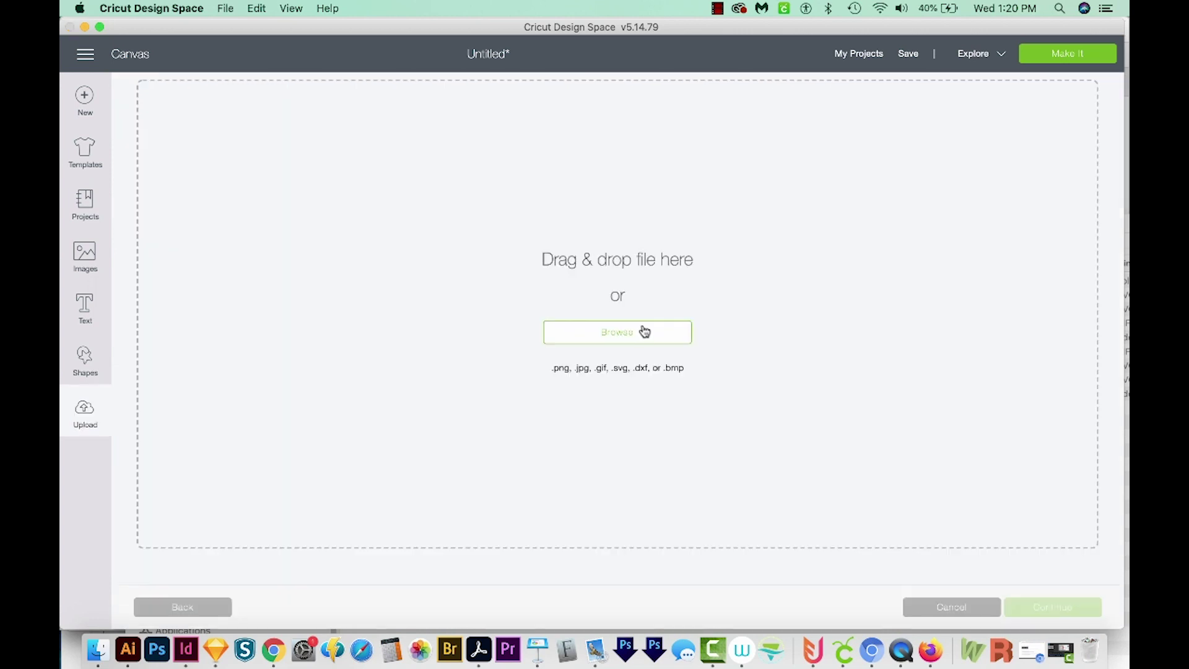
pyautogui.click(641, 332)
pyautogui.click(633, 51)
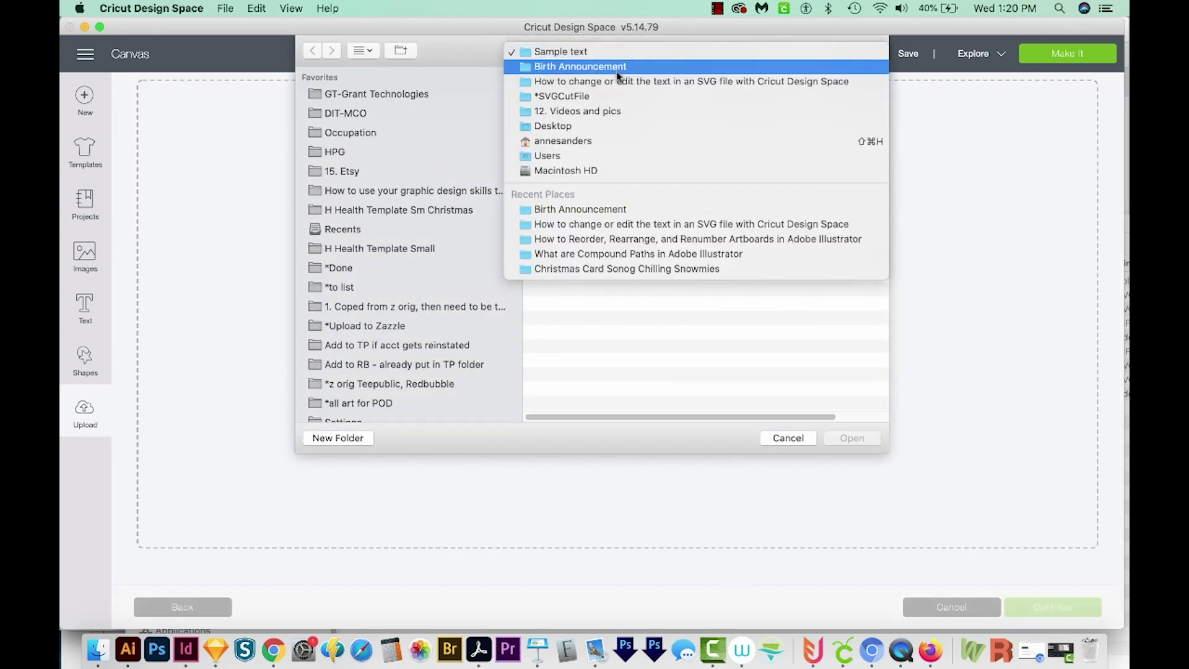
pyautogui.click(619, 68)
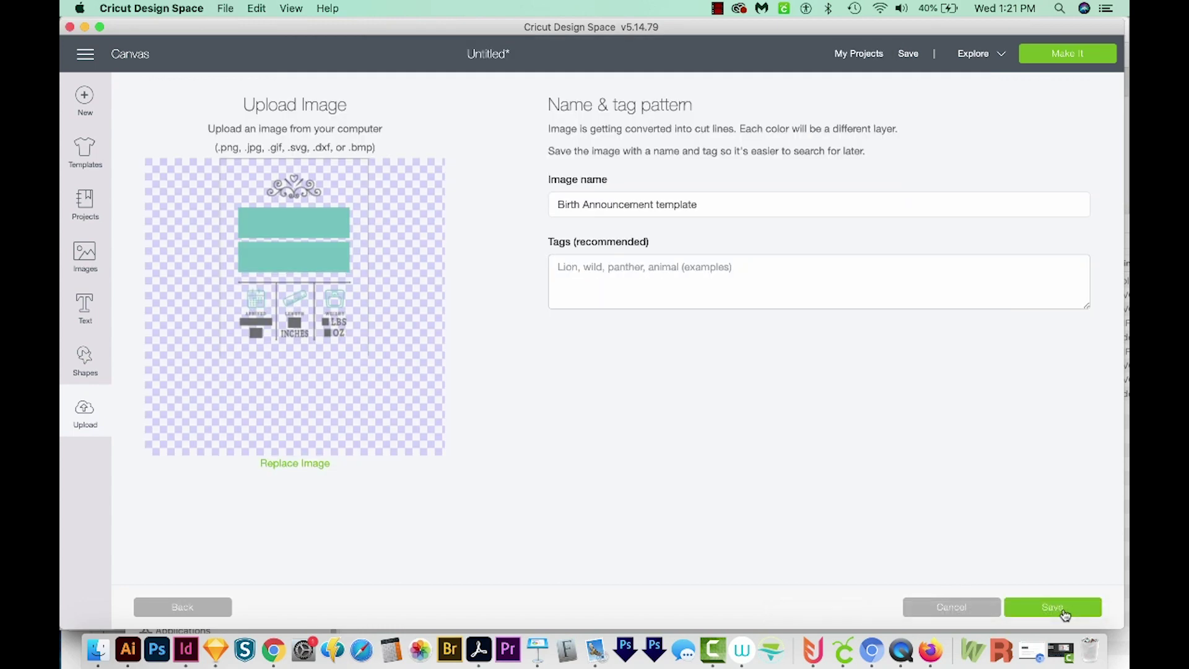
pyautogui.click(1064, 610)
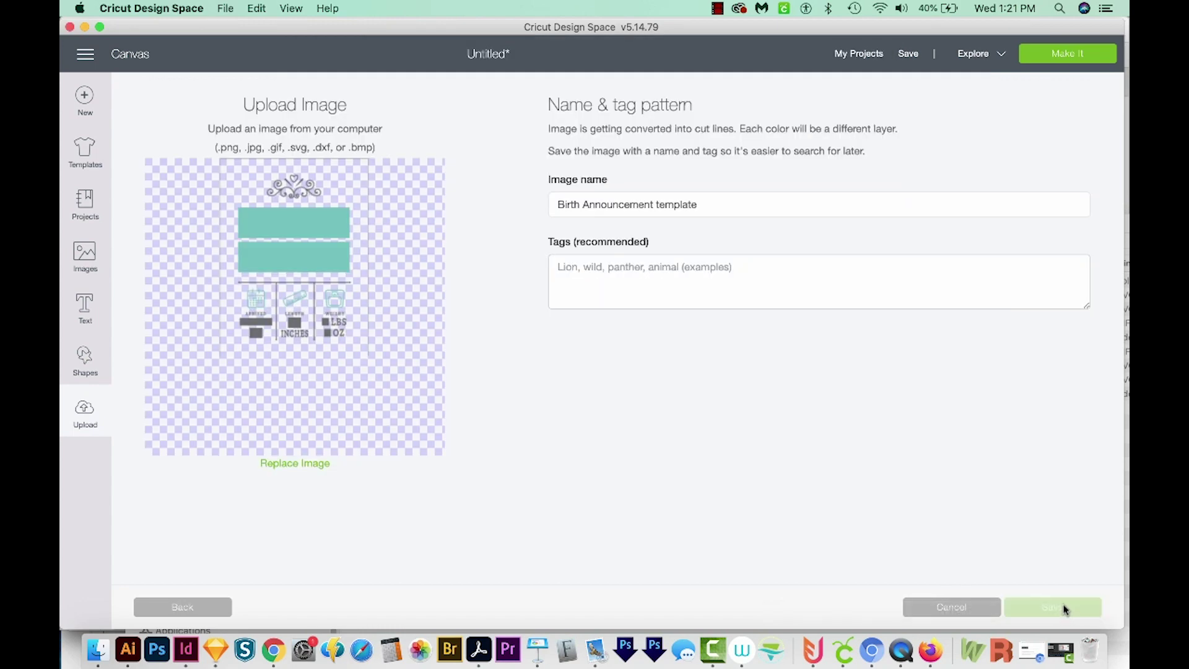
pyautogui.click(1035, 608)
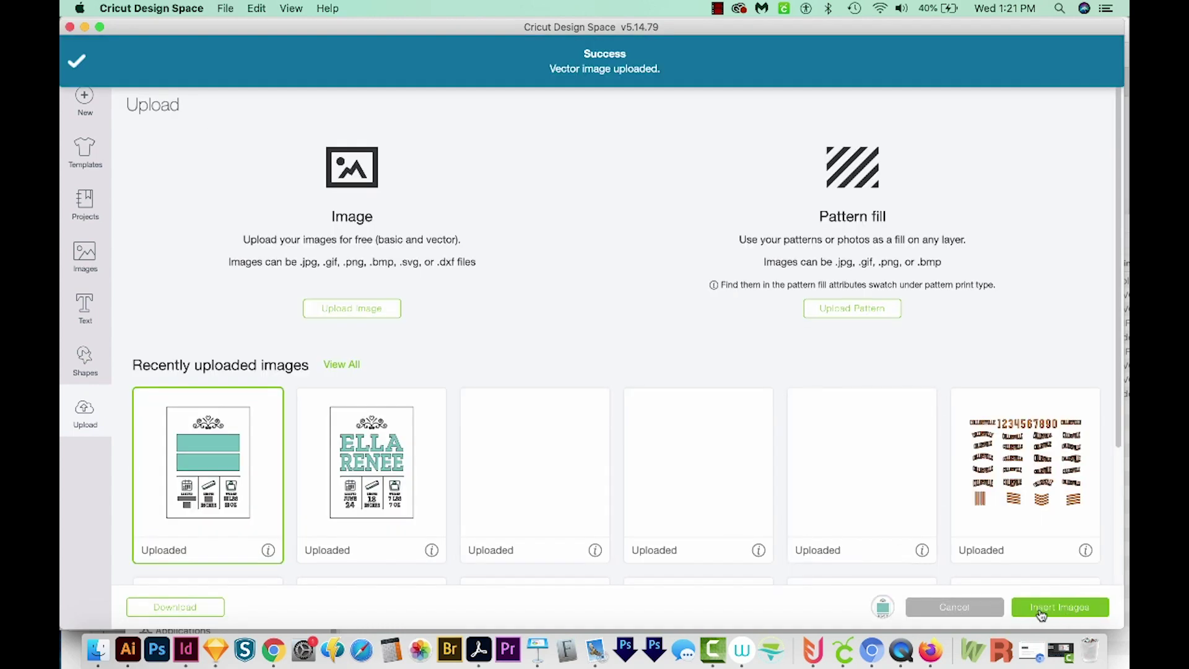
pyautogui.moveTo(534, 369); pyautogui.dragTo(664, 266)
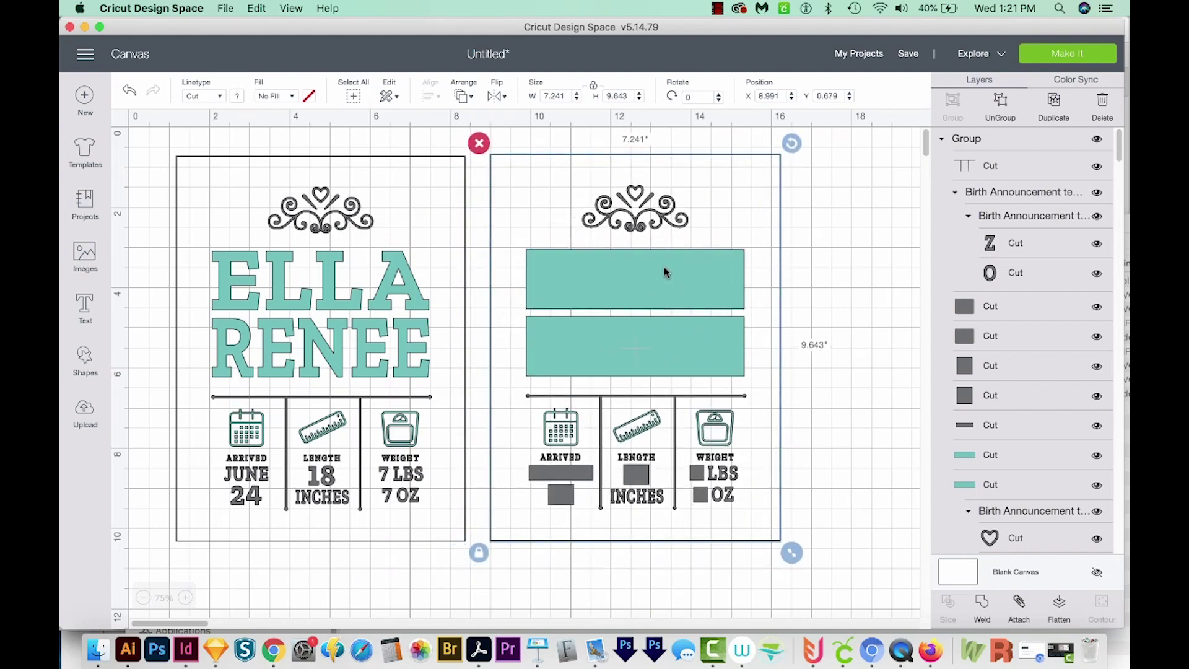
# Step: Ungroup the template, type GEMMA, and stretch it over the top teal box (about 5.481 × 1.509 in)
pyautogui.click(1002, 106)
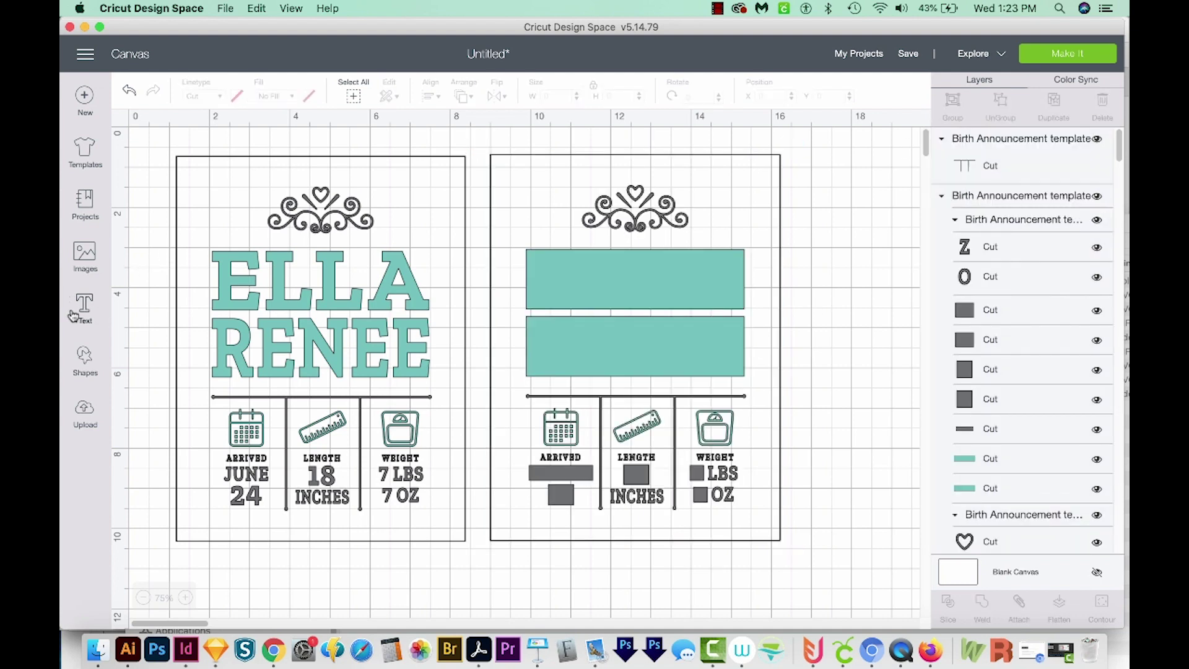
pyautogui.click(86, 305)
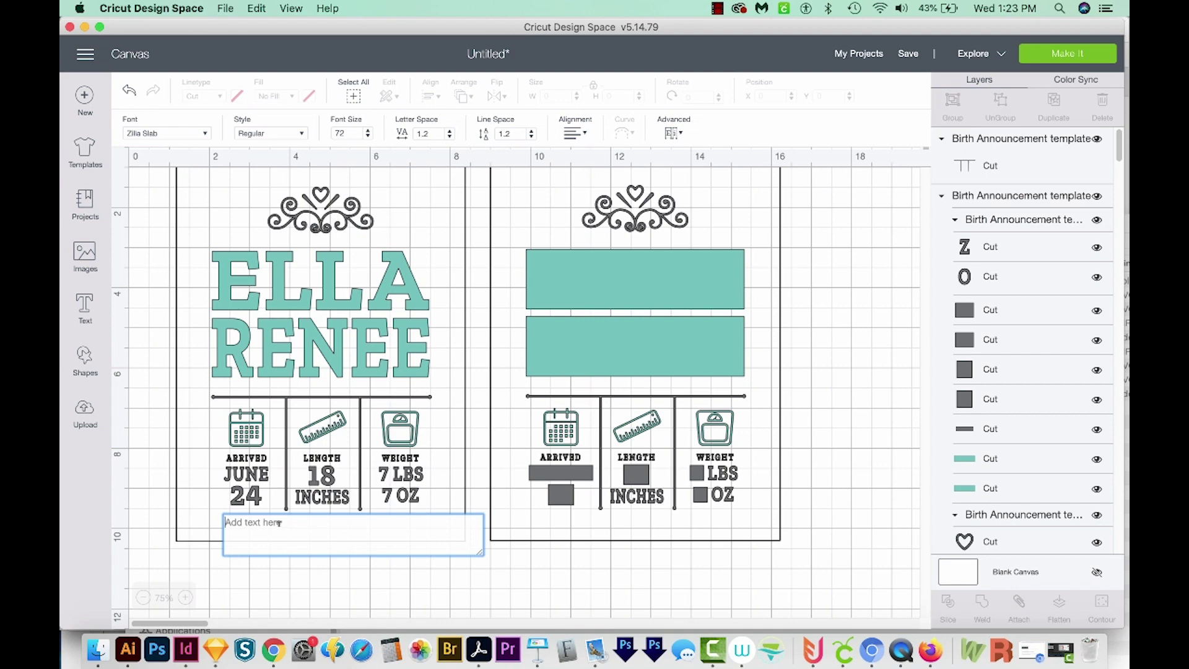
pyautogui.write('GEMMA')
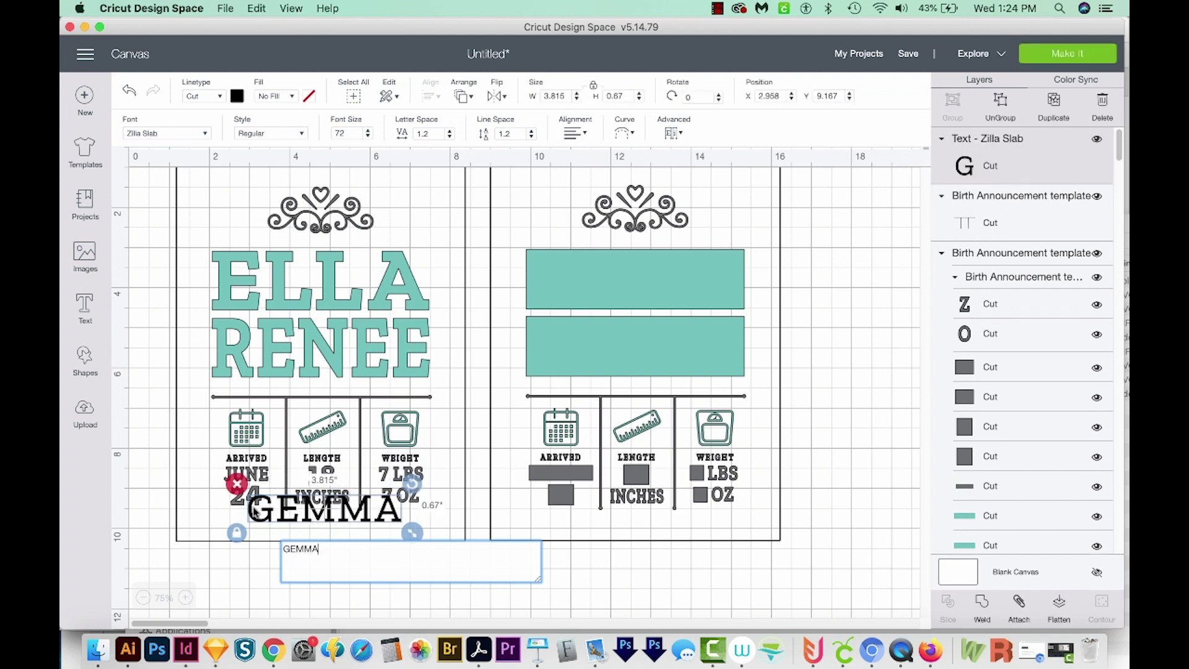
pyautogui.moveTo(253, 511); pyautogui.dragTo(534, 263)
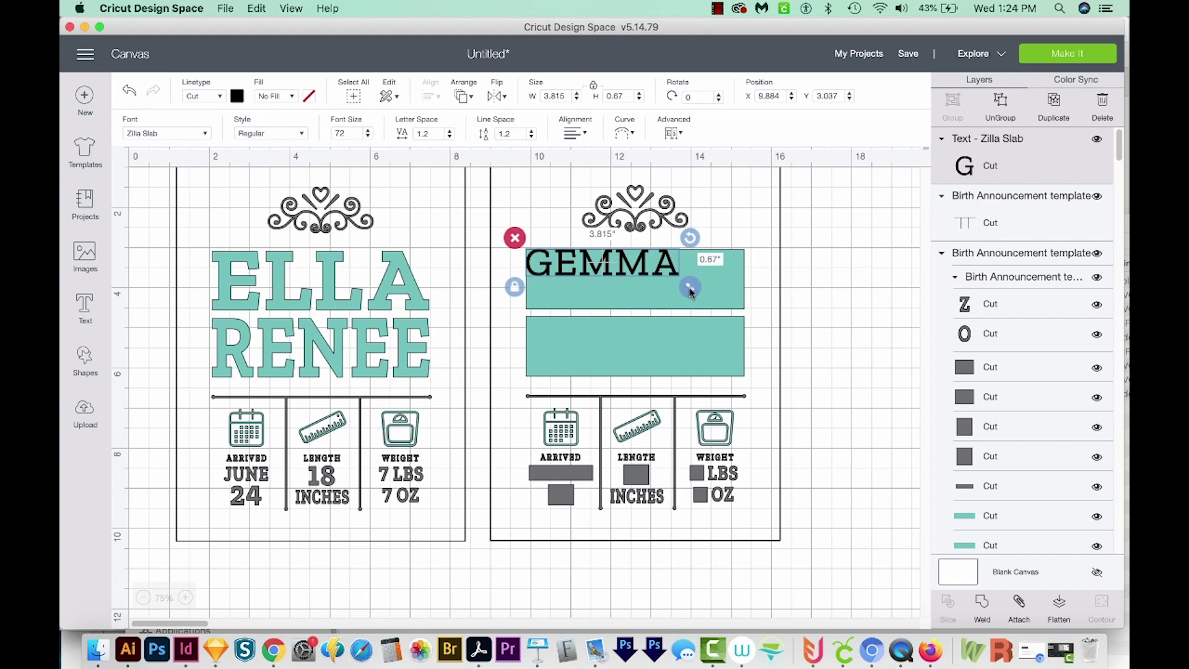
pyautogui.moveTo(692, 291); pyautogui.dragTo(753, 340)
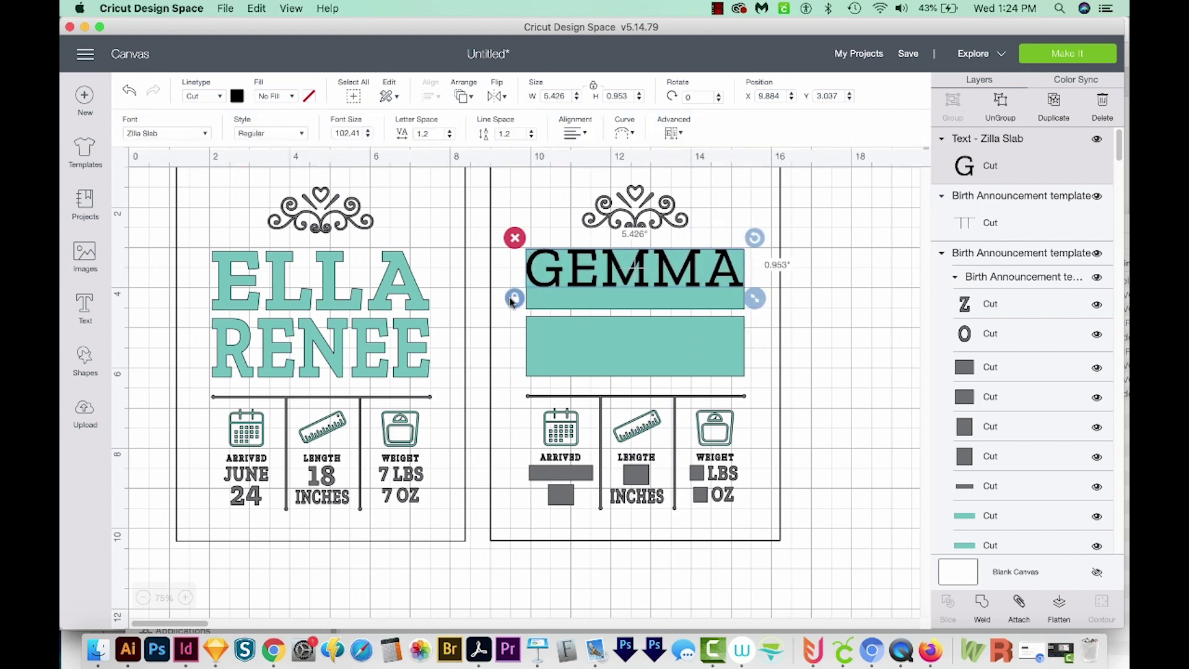
pyautogui.click(513, 299)
pyautogui.moveTo(757, 303); pyautogui.dragTo(757, 320)
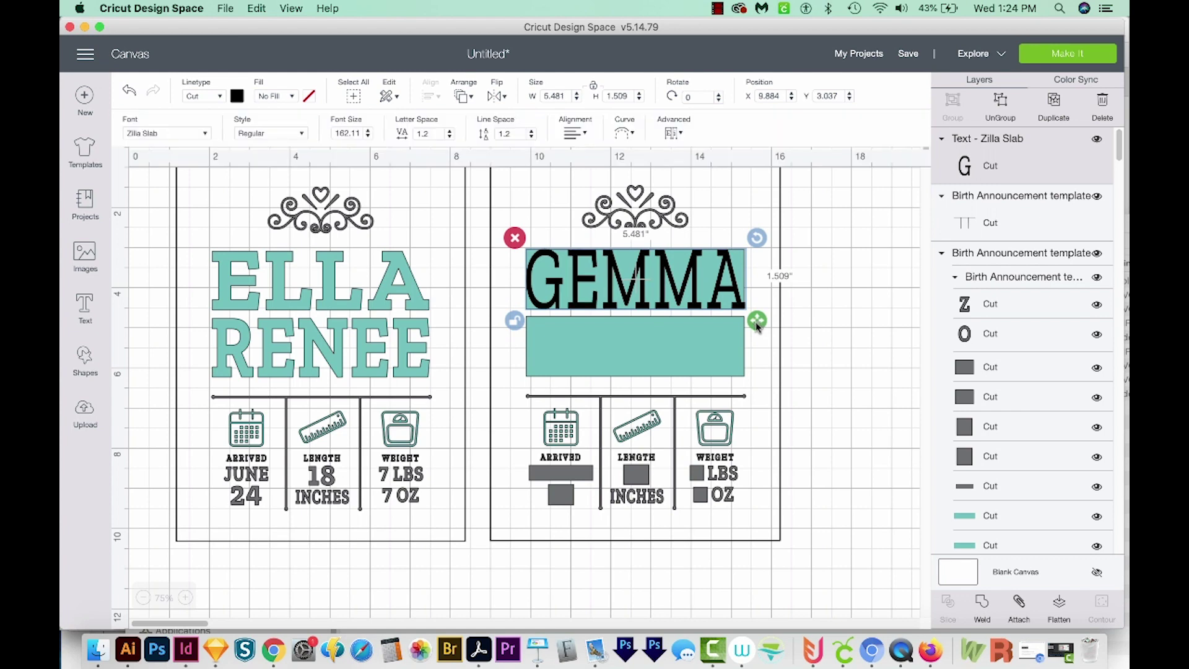
# Step: Colour the GEMMA text teal and nudge it upward
pyautogui.click(237, 96)
pyautogui.click(272, 149)
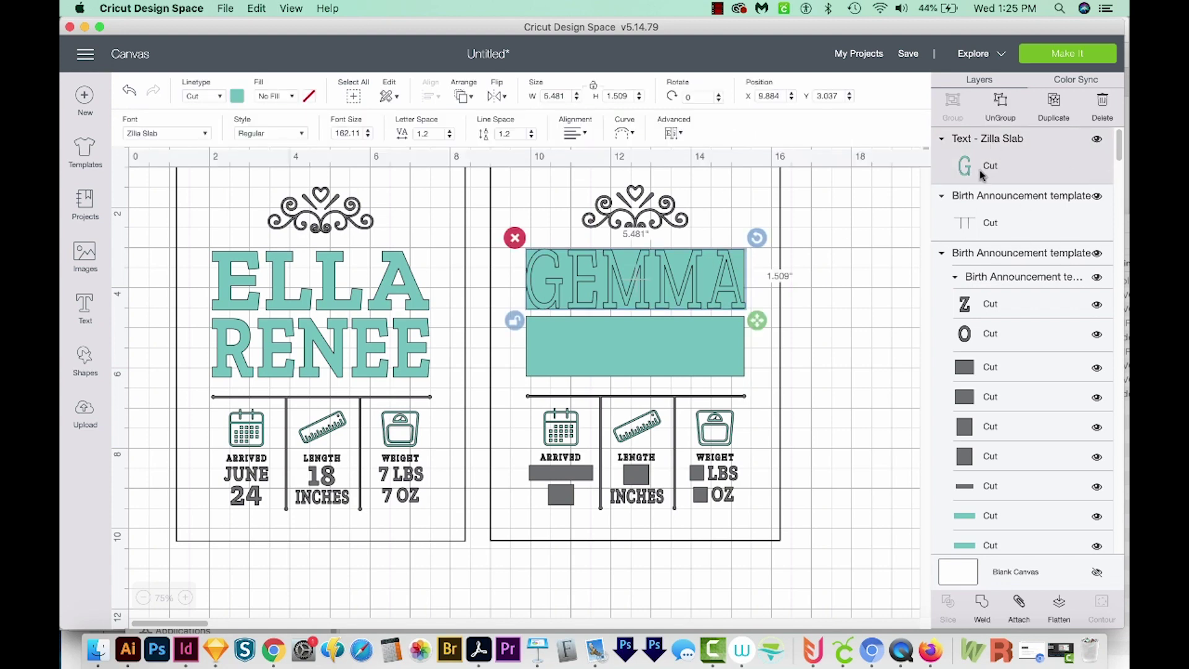
pyautogui.hotkey('shift', 'Up')
pyautogui.hotkey('shift', 'Up')
# Step: Ungroup the template, delete its top teal rectangle, and move GEMMA back into that spot
pyautogui.click(995, 224)
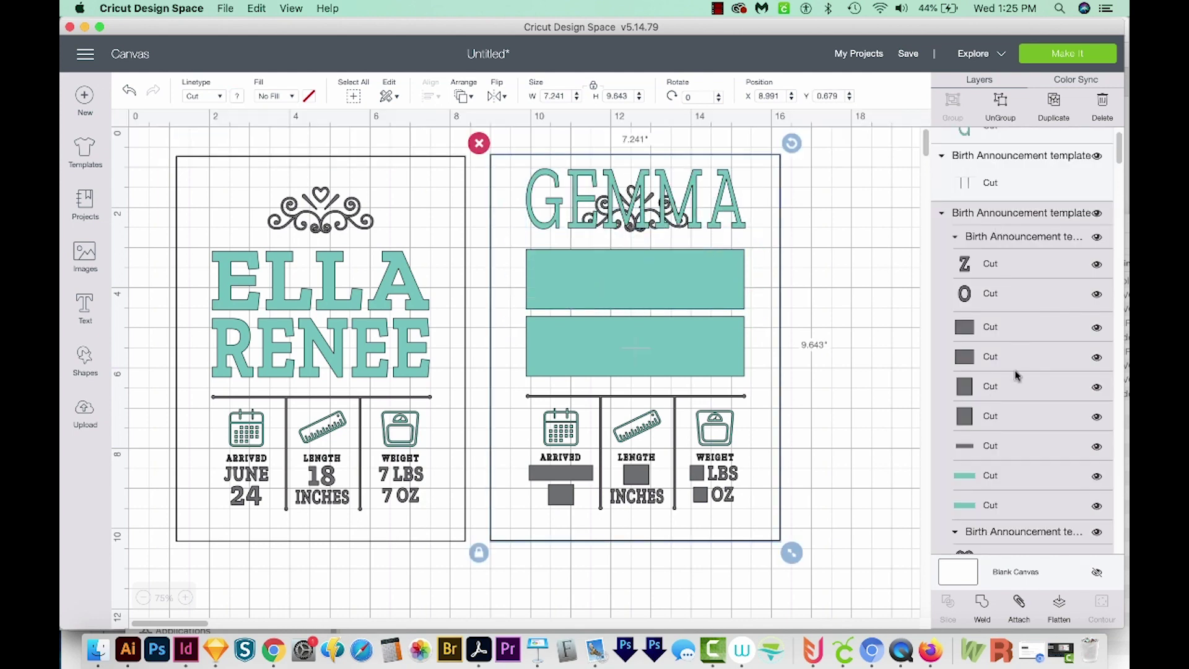
pyautogui.click(1005, 106)
pyautogui.click(632, 277)
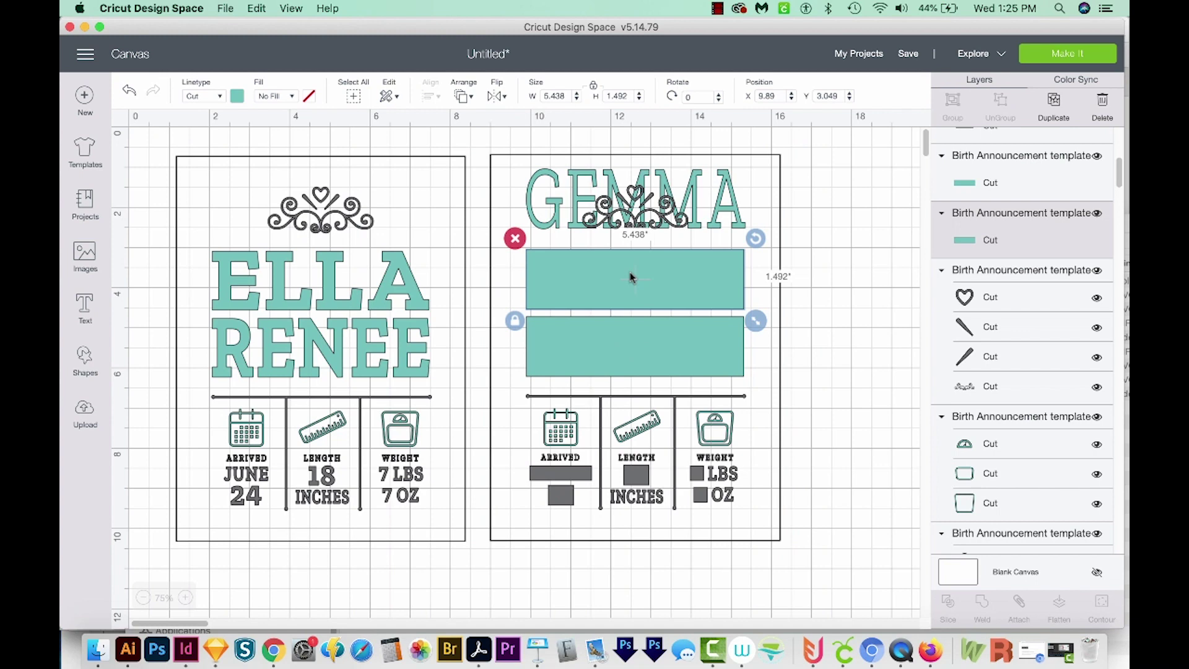
pyautogui.press('Delete')
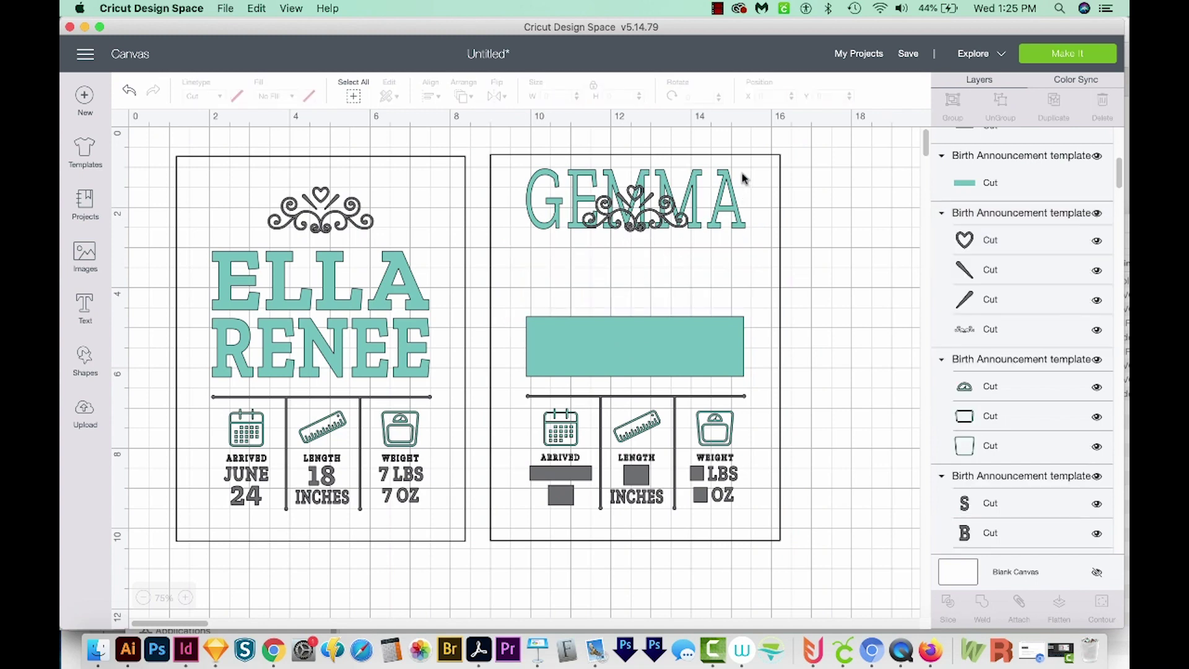
pyautogui.click(730, 188)
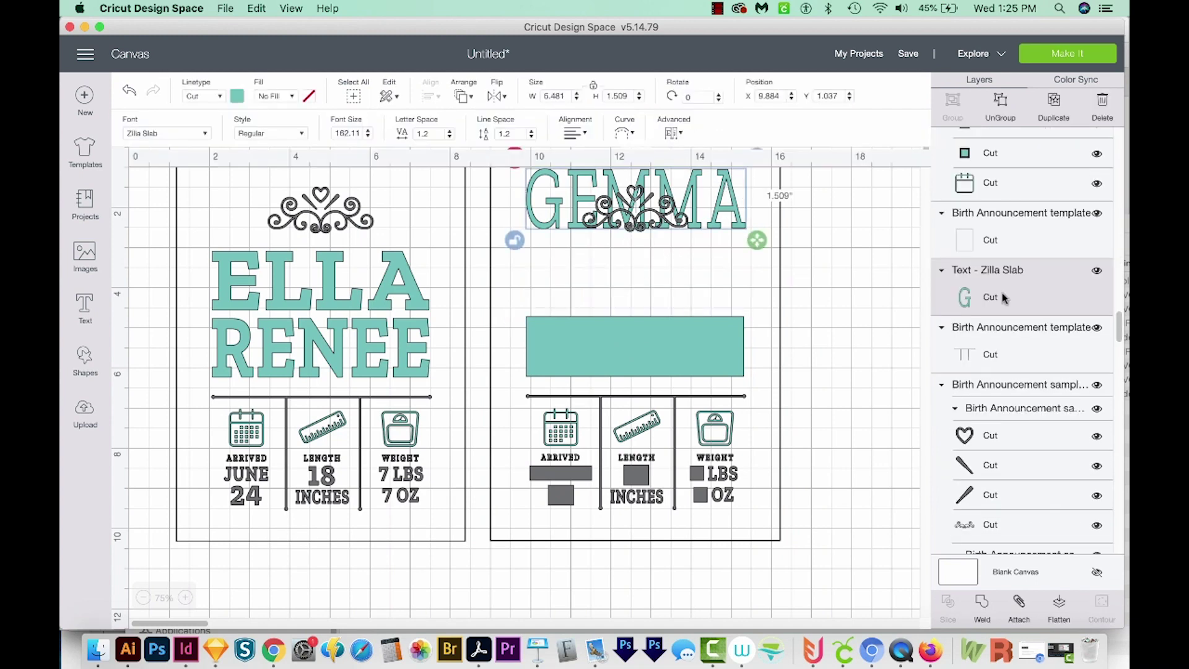
pyautogui.hotkey('shift', 'Down')
pyautogui.hotkey('shift', 'Down')
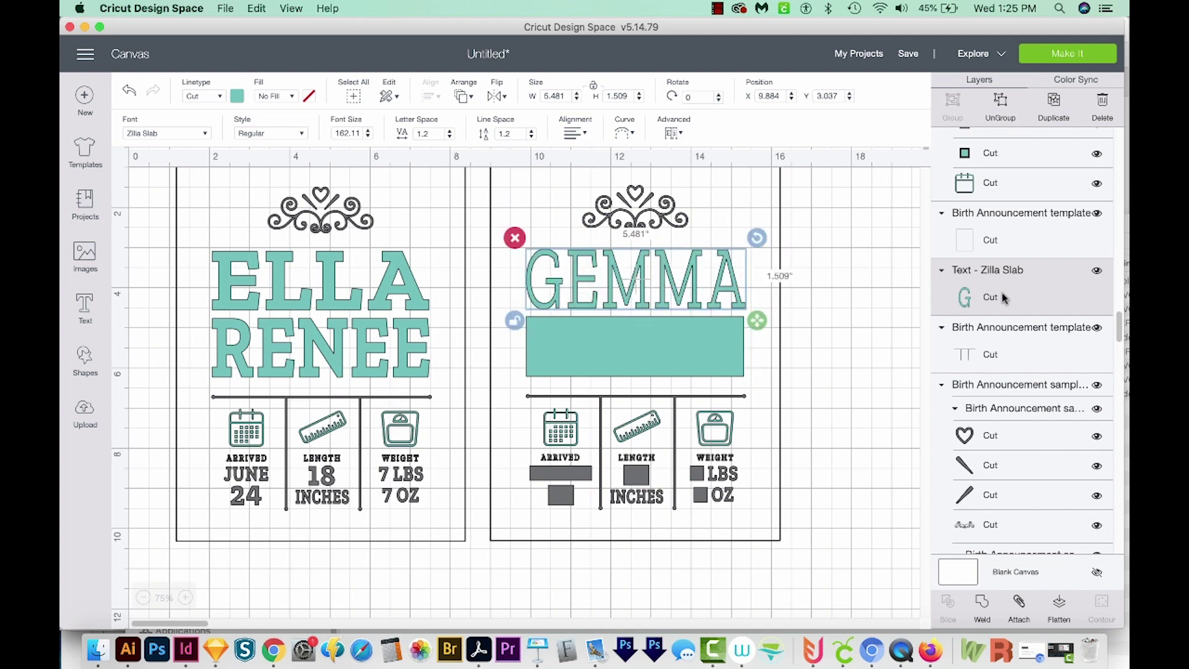
pyautogui.click(635, 347)
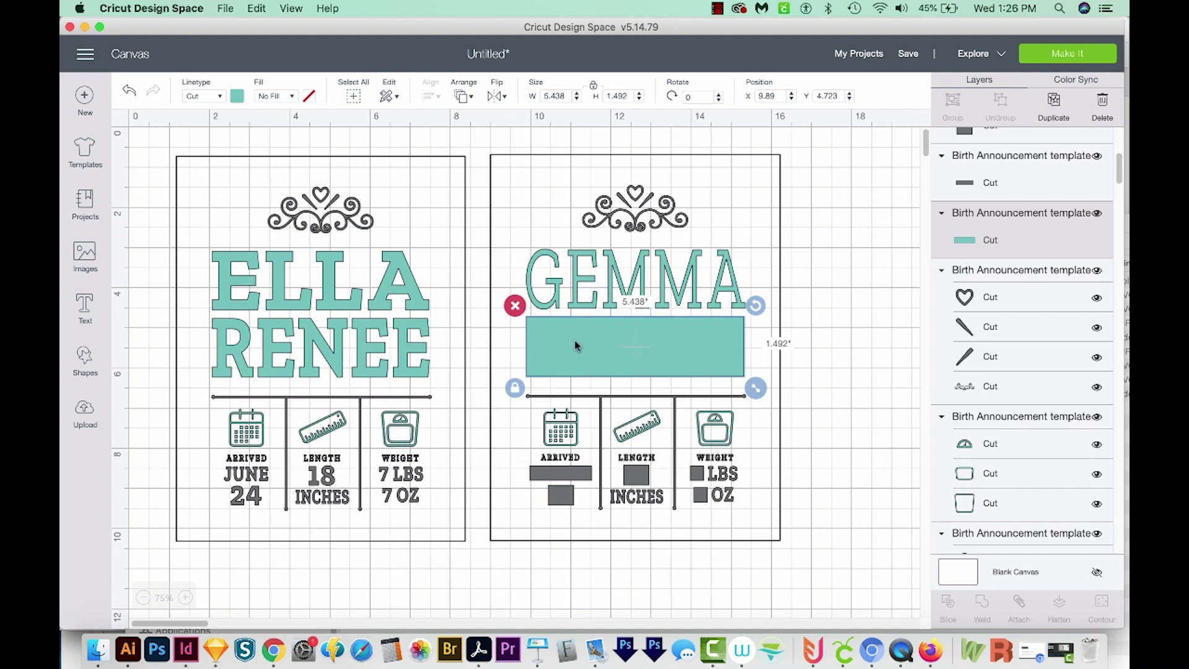
# Step: Delete the teal bar beneath GEMMA and select the grey bar under ARRIVED
pyautogui.press('Delete')
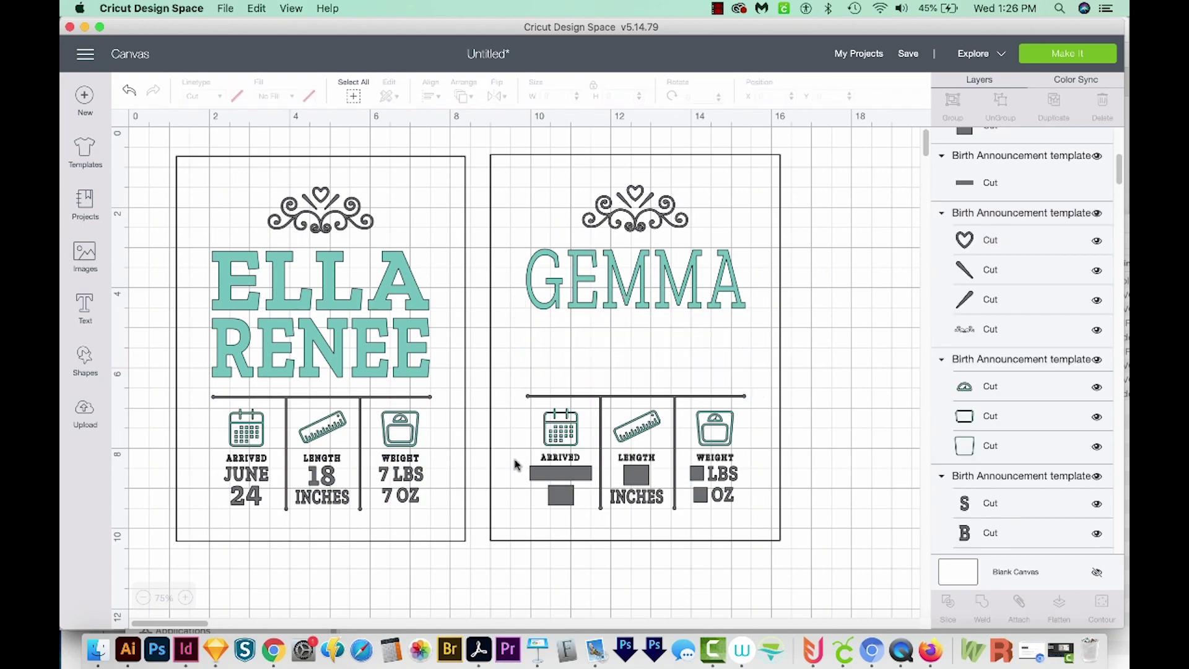
pyautogui.click(548, 475)
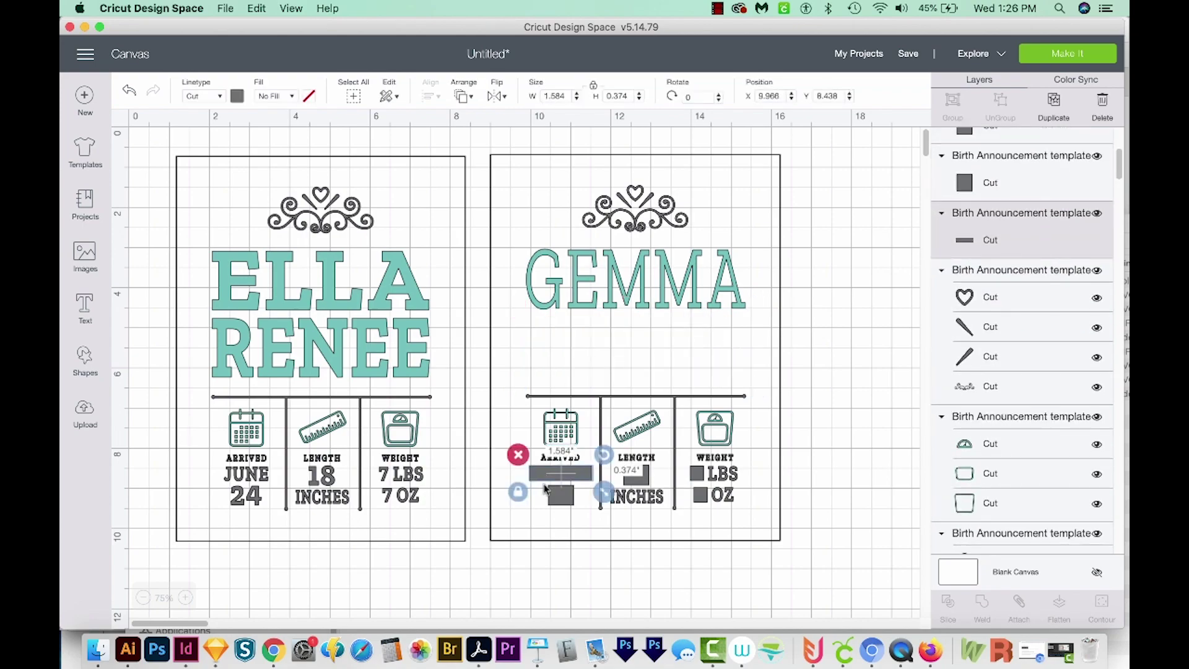